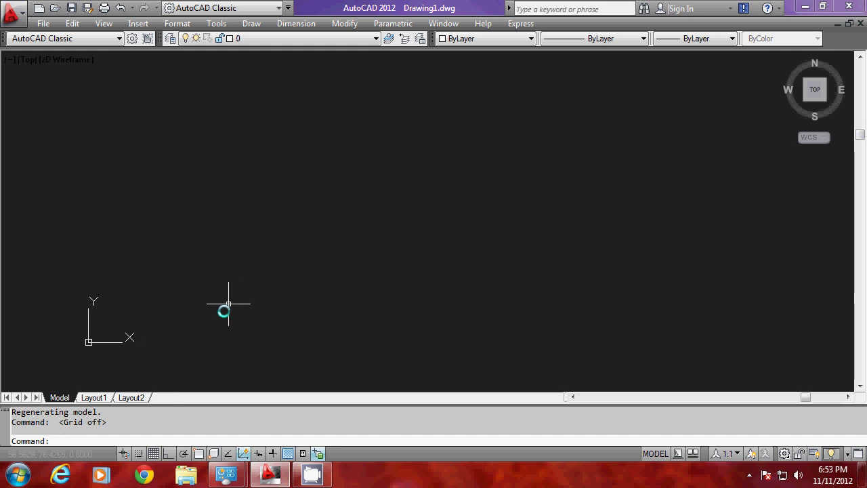
Draw a circle of radius 60 centred at 0,0 and fit the drawing extents in view
key("Return")
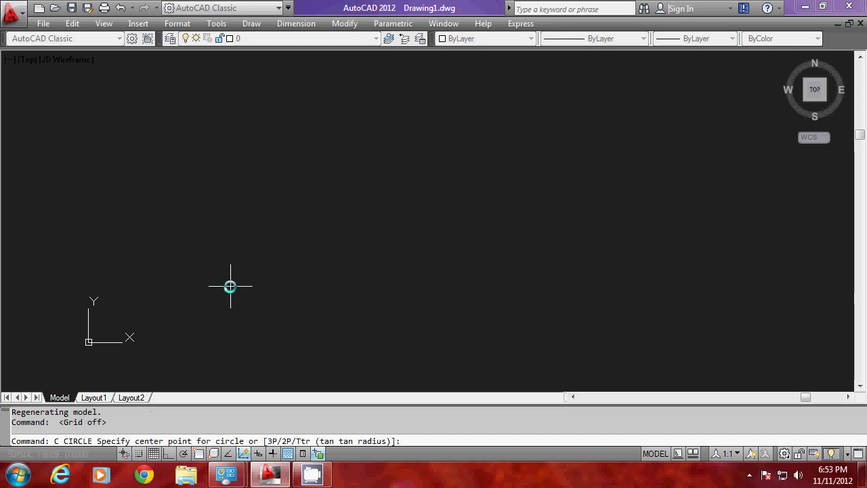
type("0,0")
key("Return")
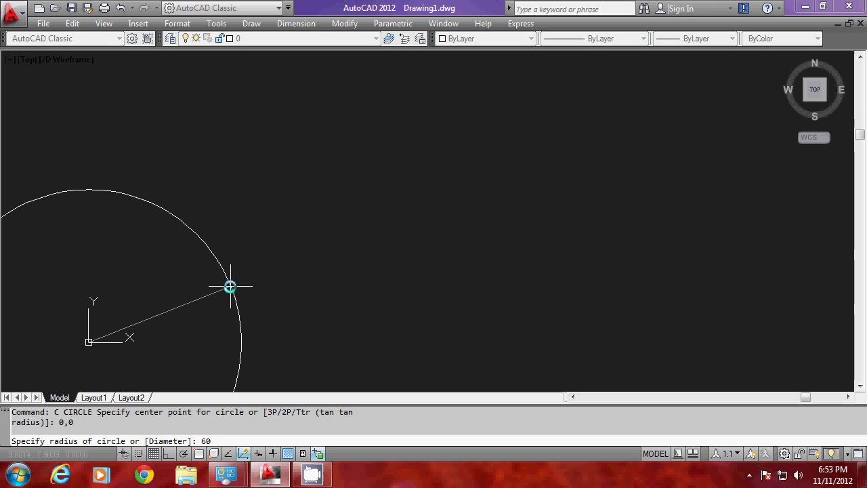
key("Return")
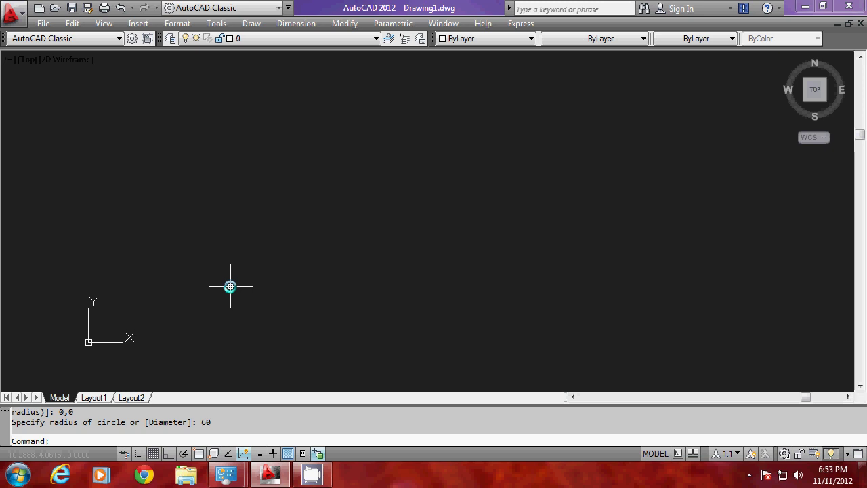
type("zoom")
key("Return")
type("E")
key("Return")
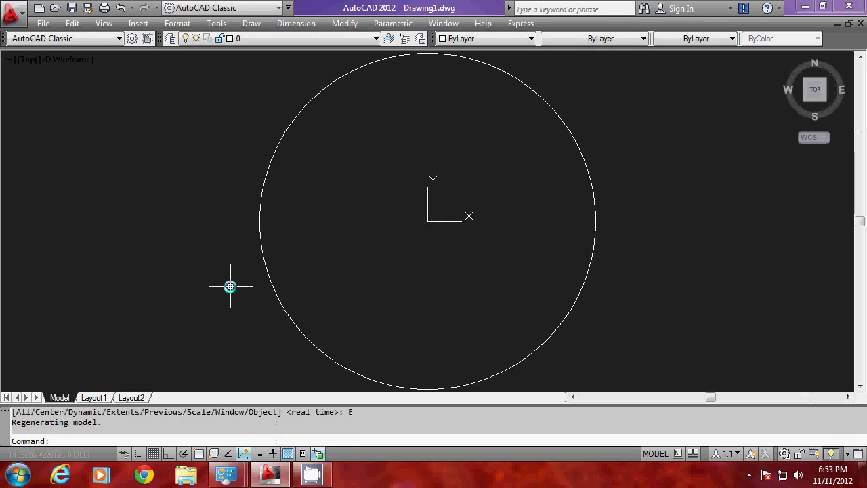
scroll(318, 254, "down", 2)
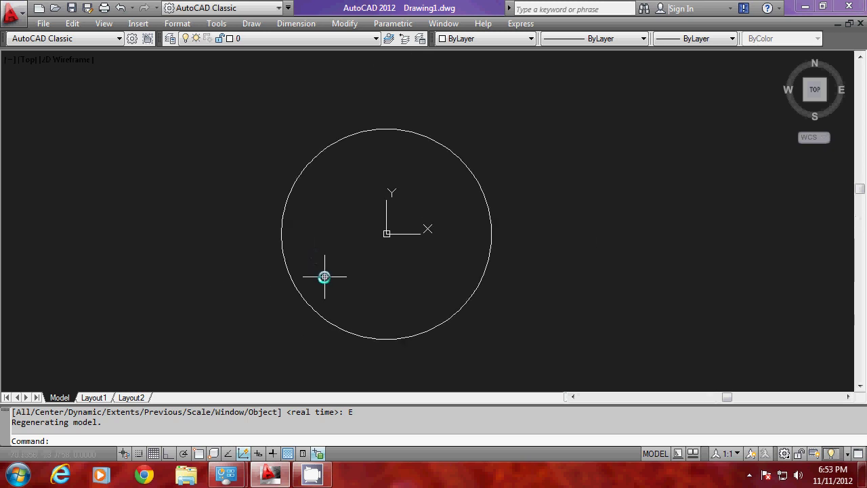
scroll(323, 277, "up", 2)
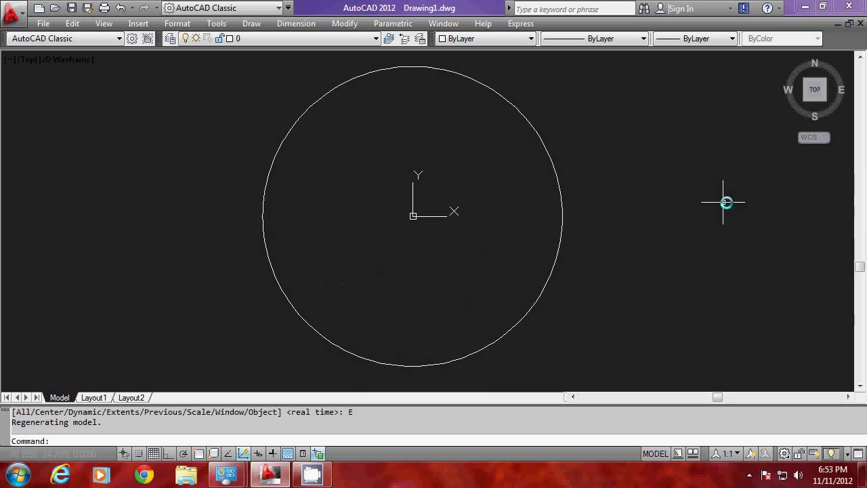
Switch to the SE isometric view and extrude the circle to a height of 3
mouse_move(824, 99)
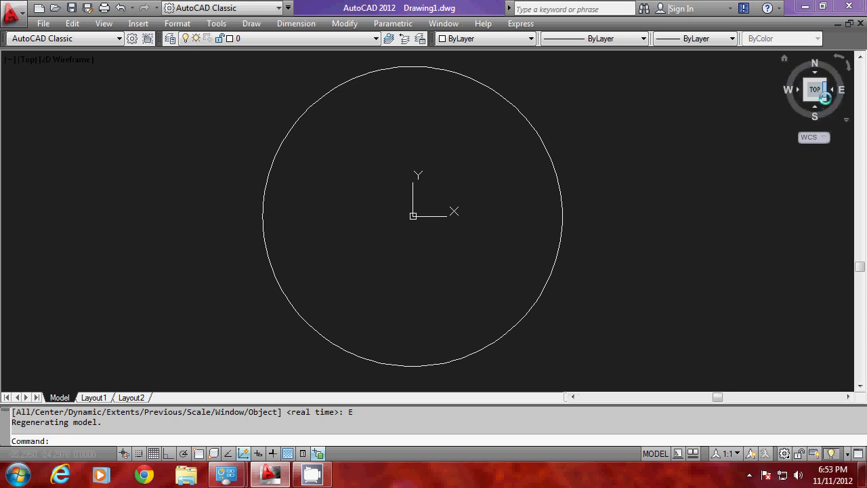
left_click(823, 100)
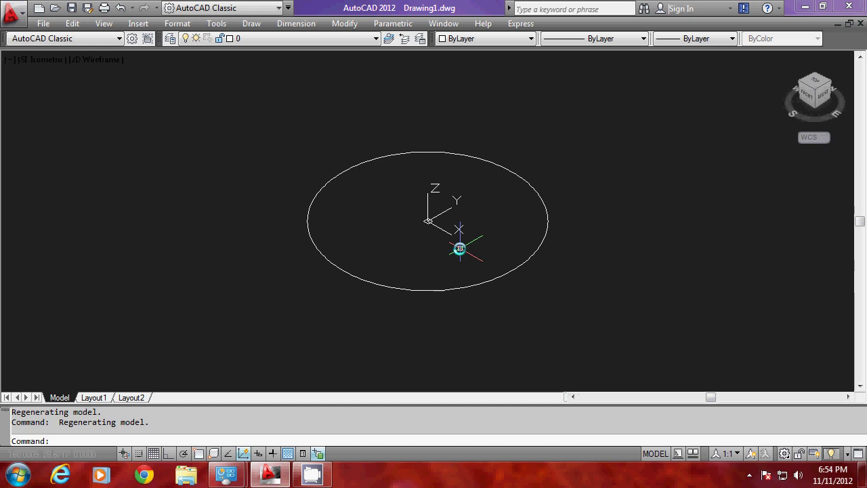
type("ext")
key("Return")
left_click(470, 284)
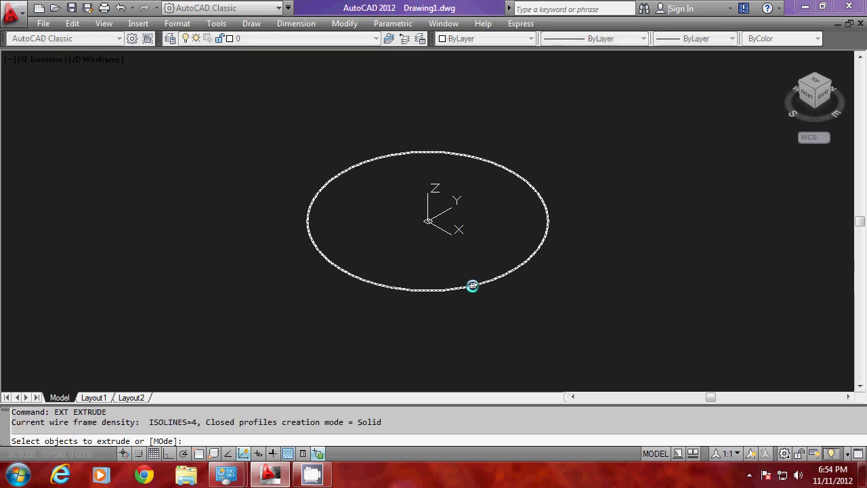
key("Return")
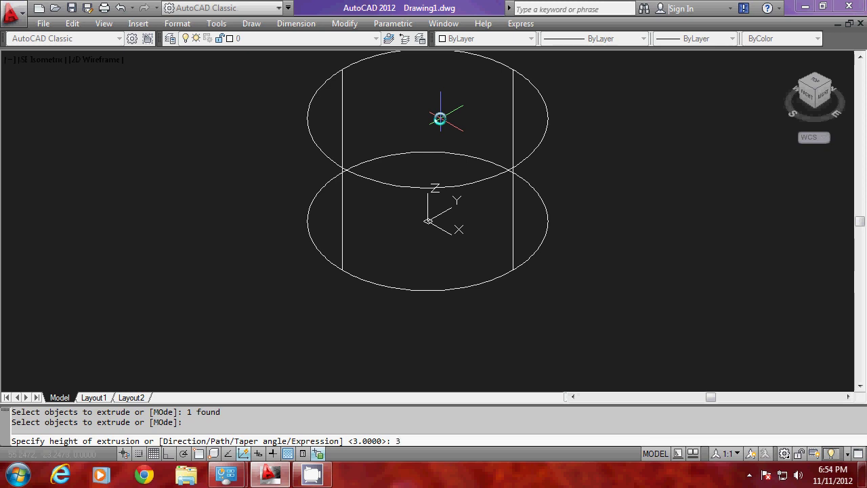
type("3")
key("Return")
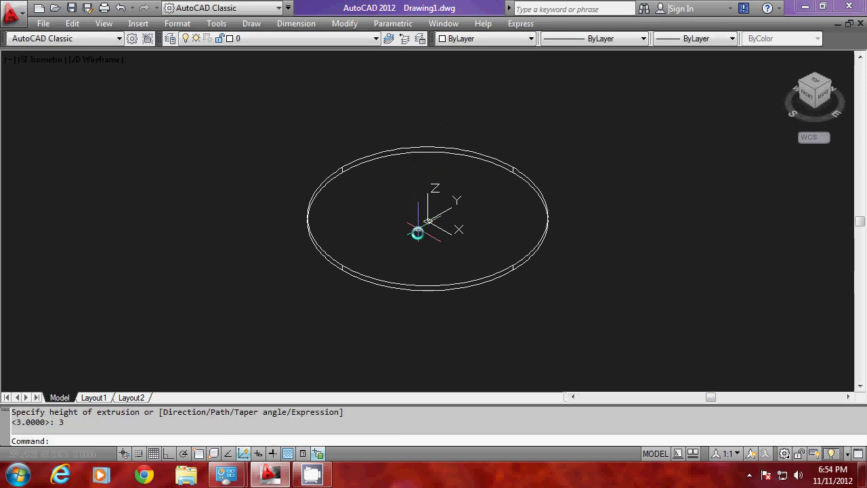
Fillet the upper and lower circular edges of the disc with a radius of 1.5
scroll(416, 290, "up", 2)
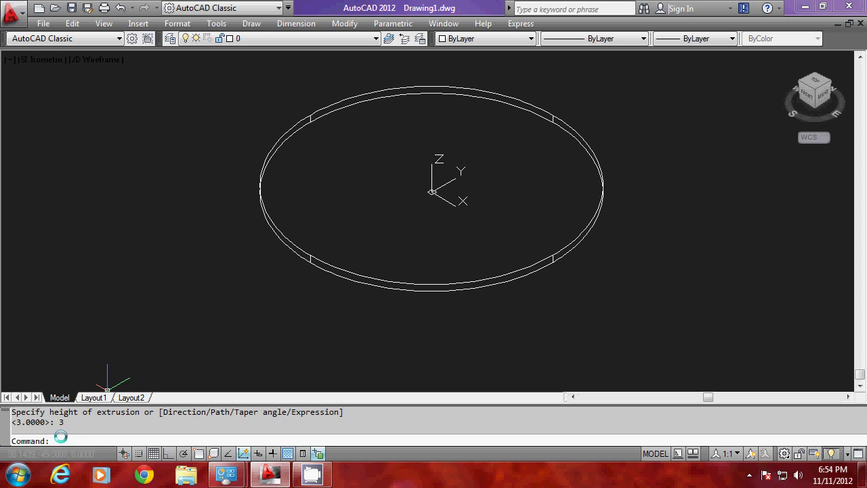
type("f")
key("Return")
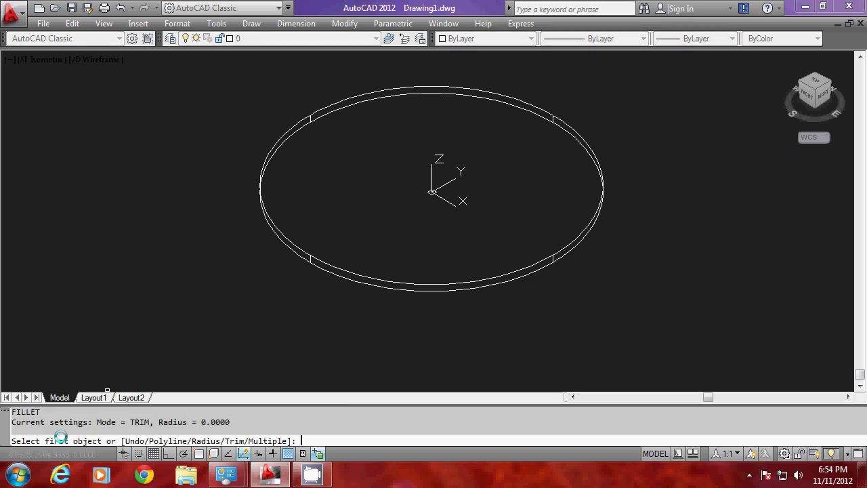
type("R")
key("Return")
type("1.5")
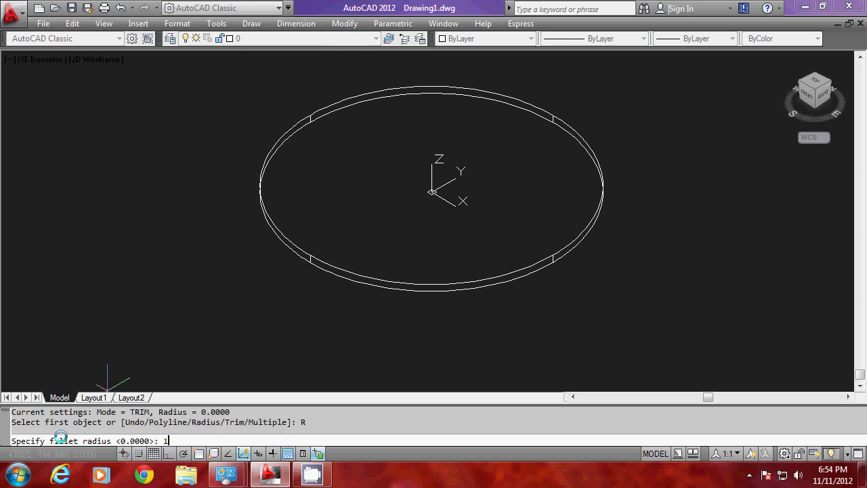
key("Return")
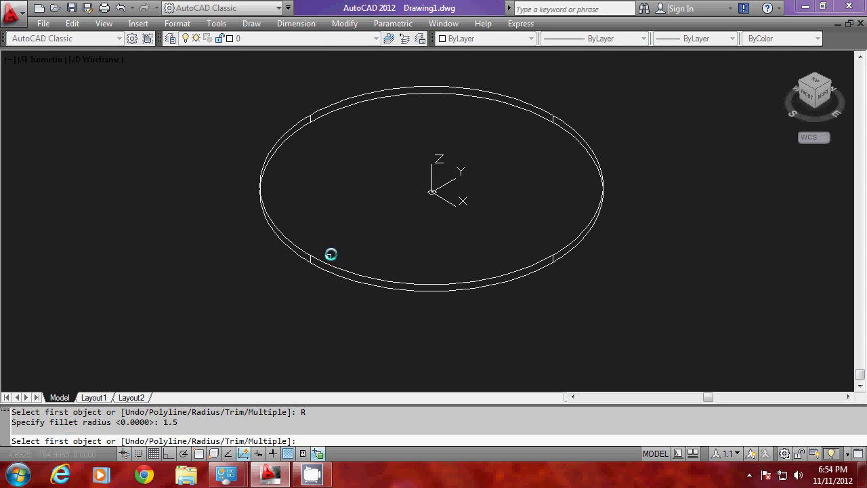
left_click(341, 269)
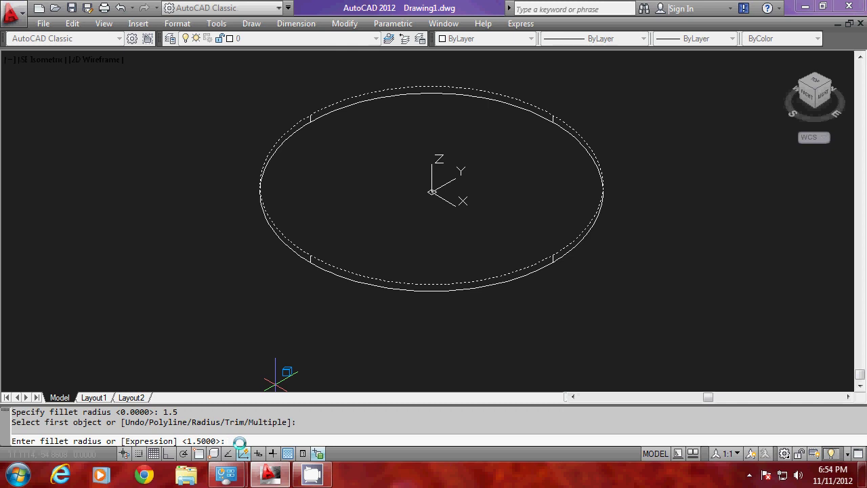
key("Return")
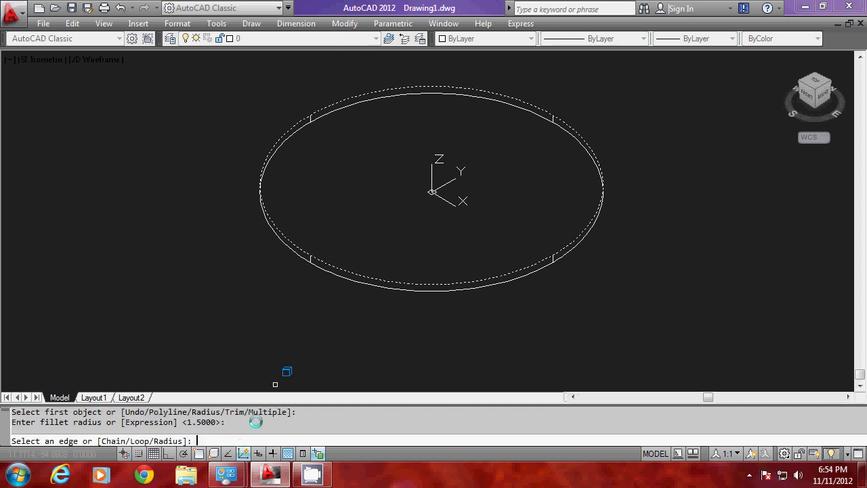
left_click(339, 278)
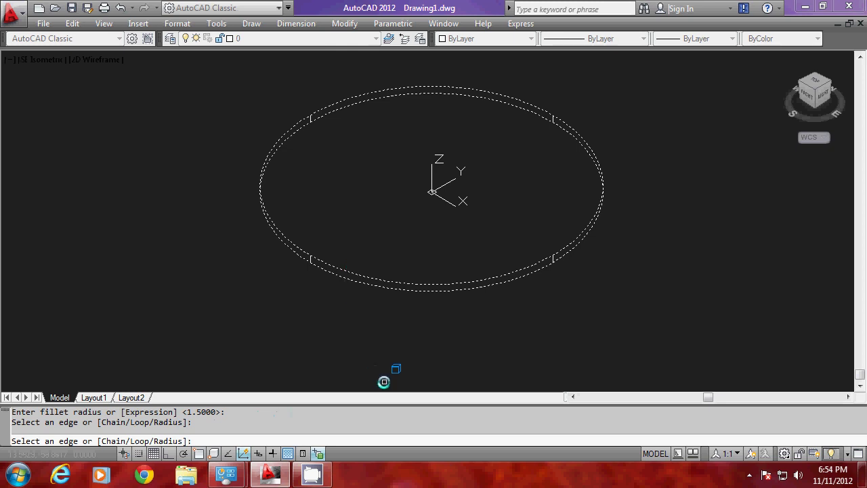
key("Return")
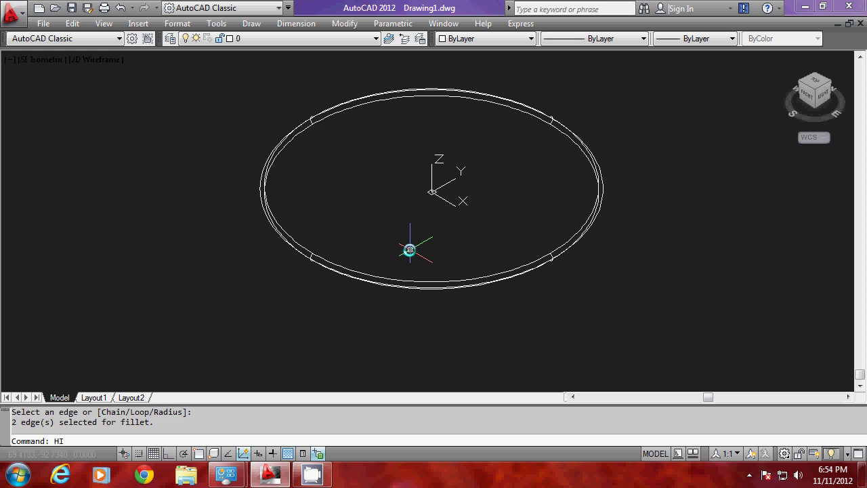
Set FACETRES to 10 and display the disc with hidden lines removed
type("HI")
key("Return")
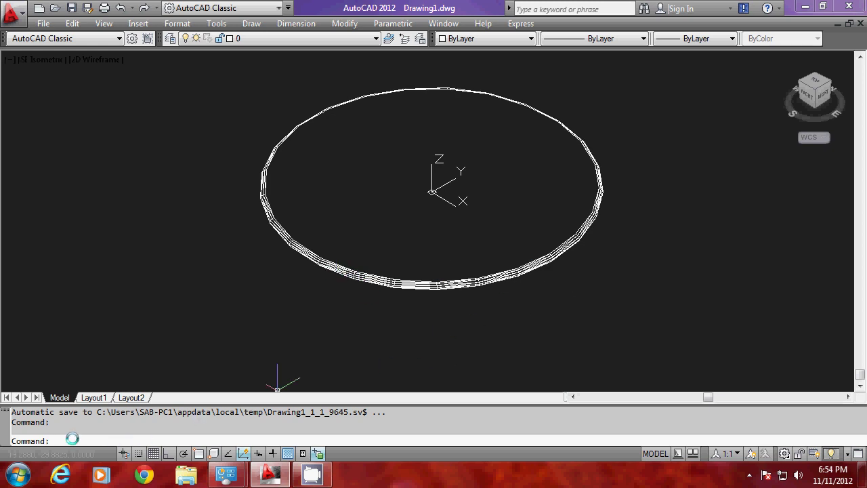
type("FA")
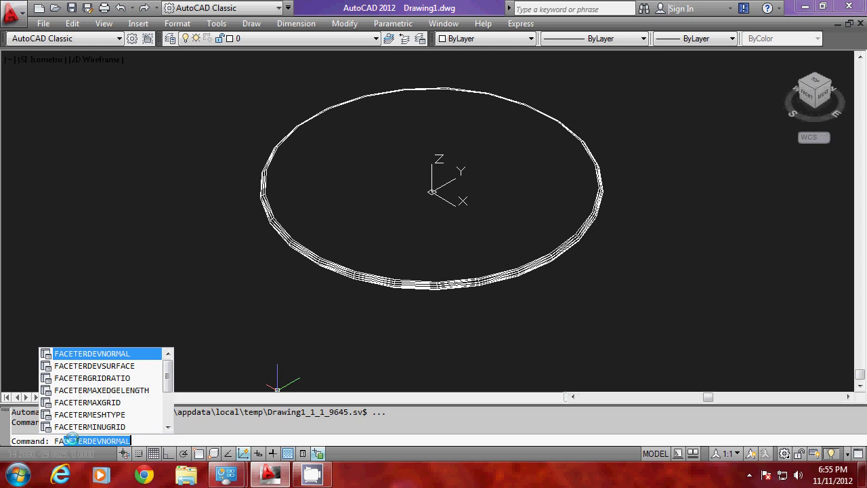
key("BackSpace")
key("BackSpace")
key("BackSpace")
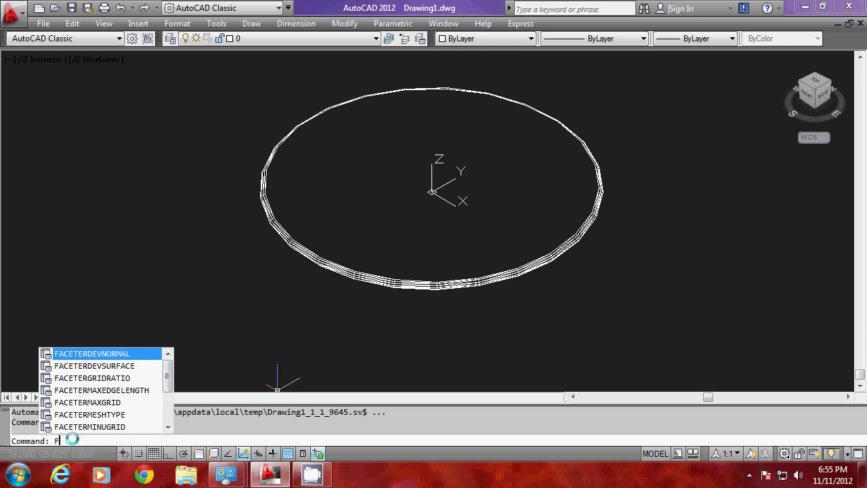
type("FACETRES")
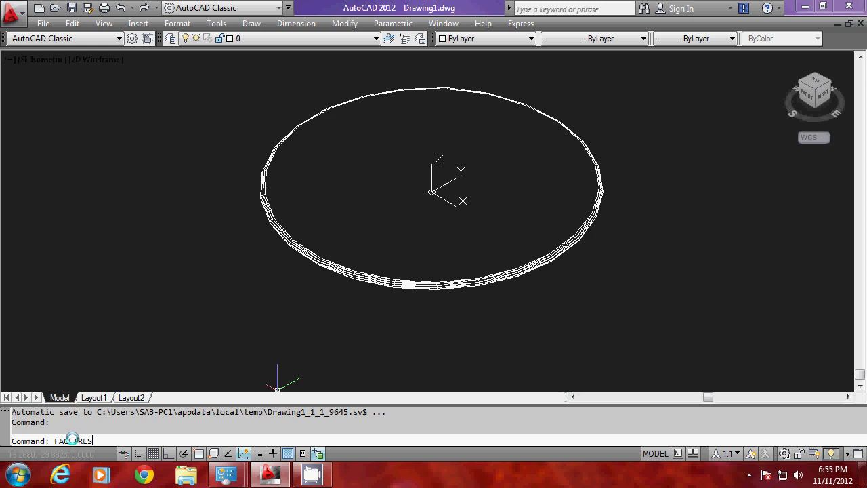
key("Return")
type("10")
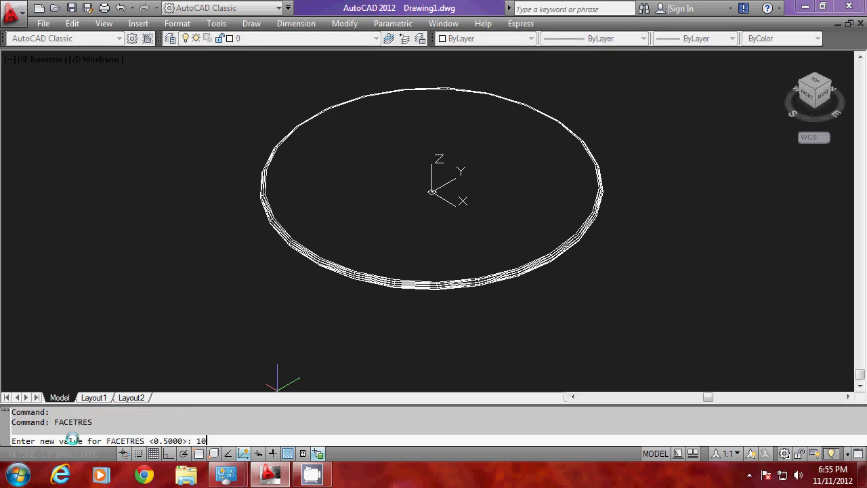
key("Return")
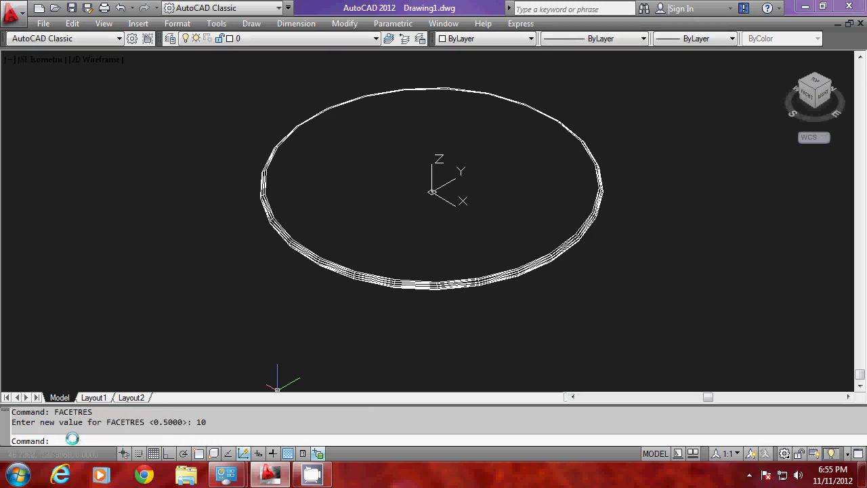
type("HI")
key("Return")
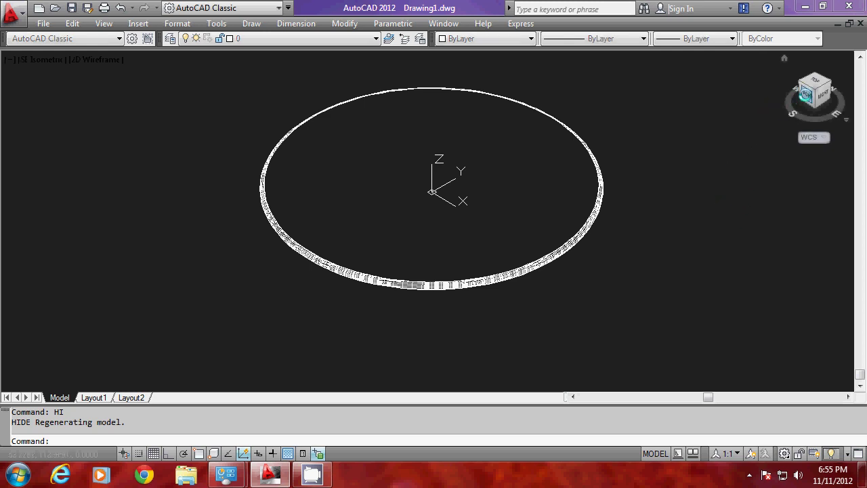
Switch to the front view and align the UCS to the current view
left_click(804, 95)
middle_click_drag(458, 297, 439, 217)
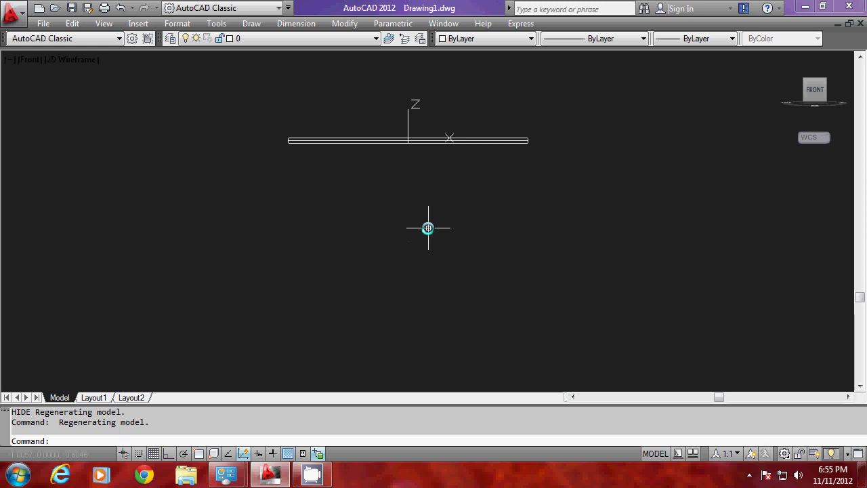
middle_click_drag(425, 228, 422, 217)
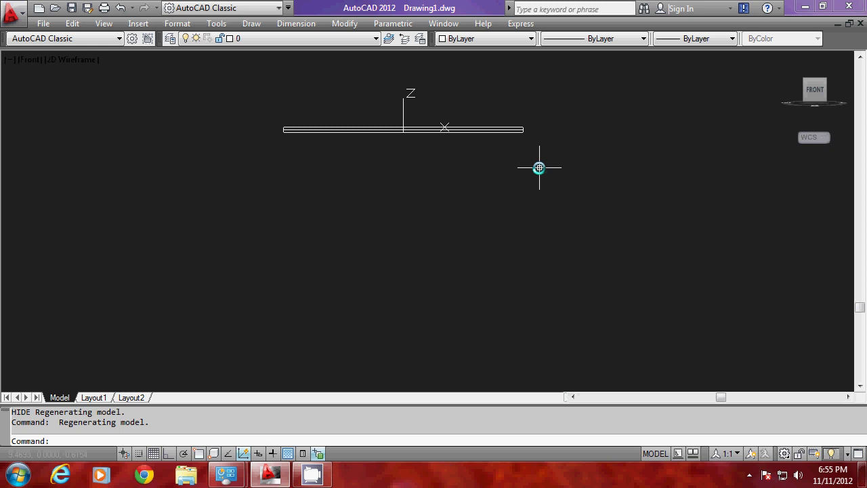
key("Return")
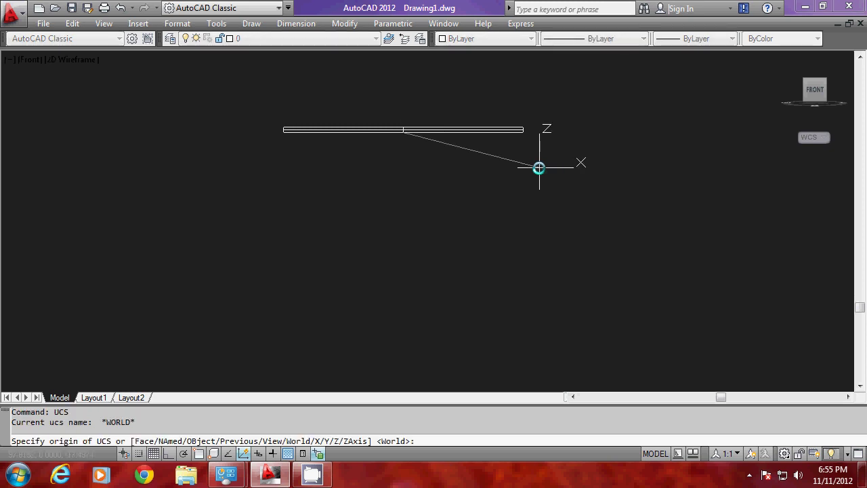
type("V")
key("Return")
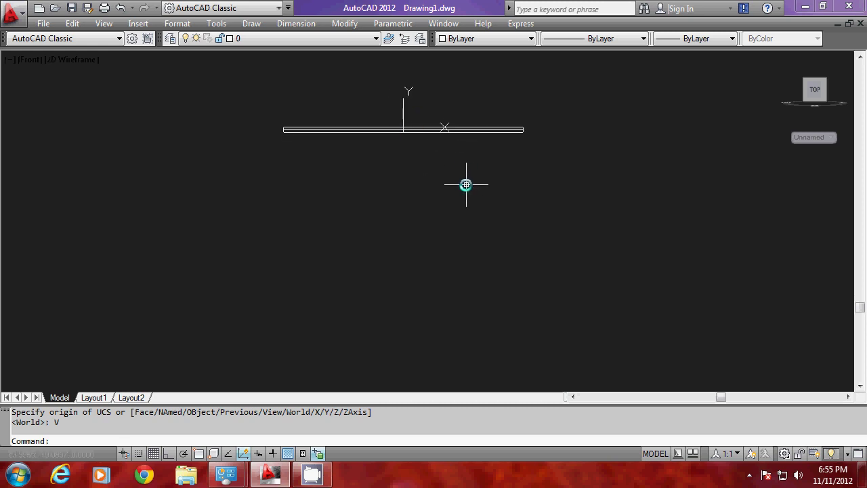
Draw a vertical polyline from 0,0 straight down 77 units below the disc with Ortho on
scroll(466, 185, "up", 2)
key("Return")
type("0,0")
key("Return")
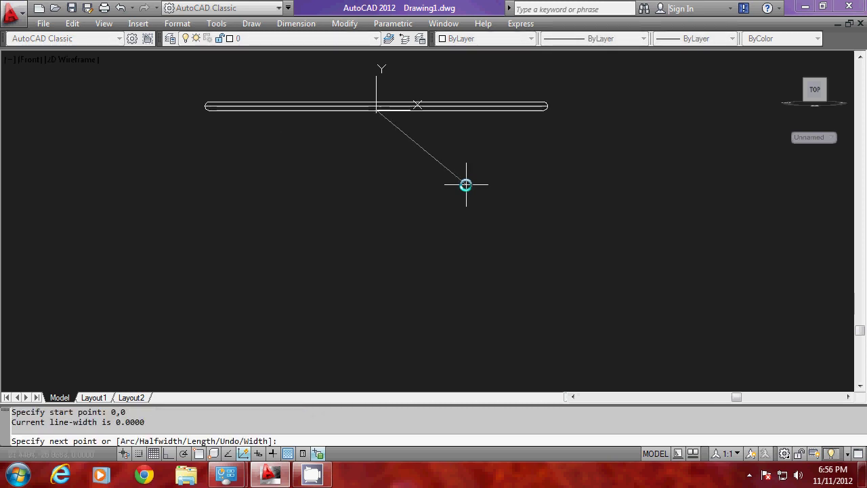
key("F8")
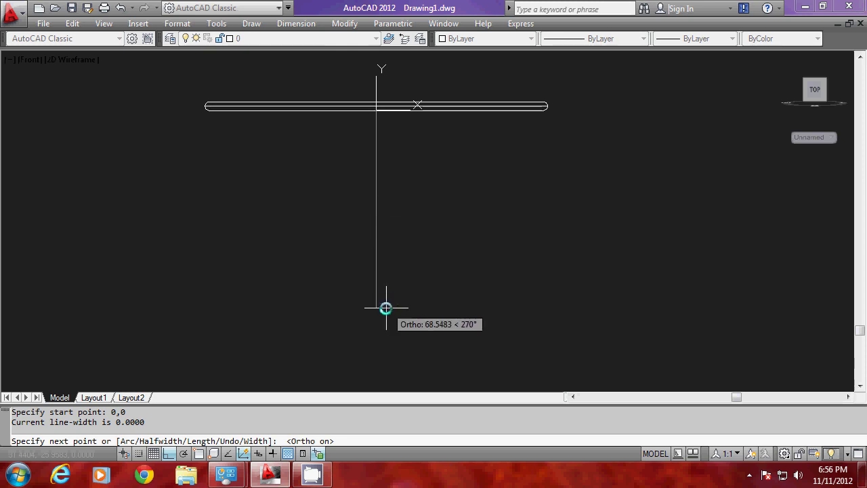
key("Return")
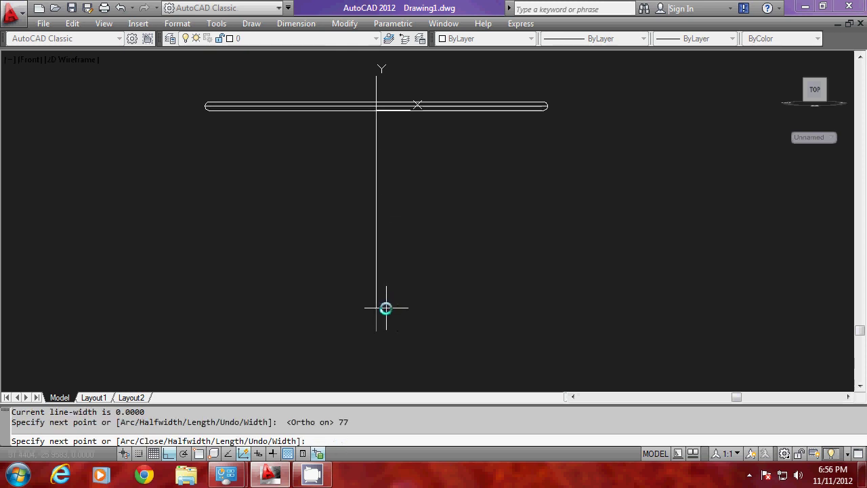
key("Return")
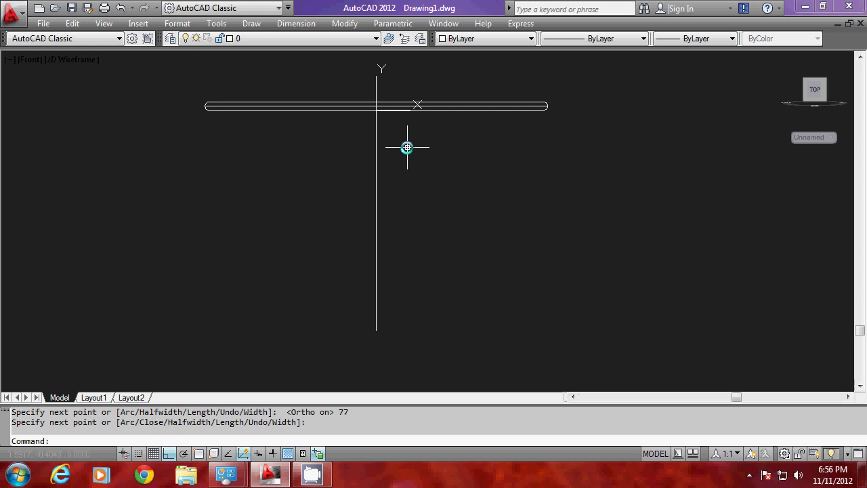
Draw a horizontal polyline from the lower end of the vertical line out to nearly beneath the disc's rim
key("Return")
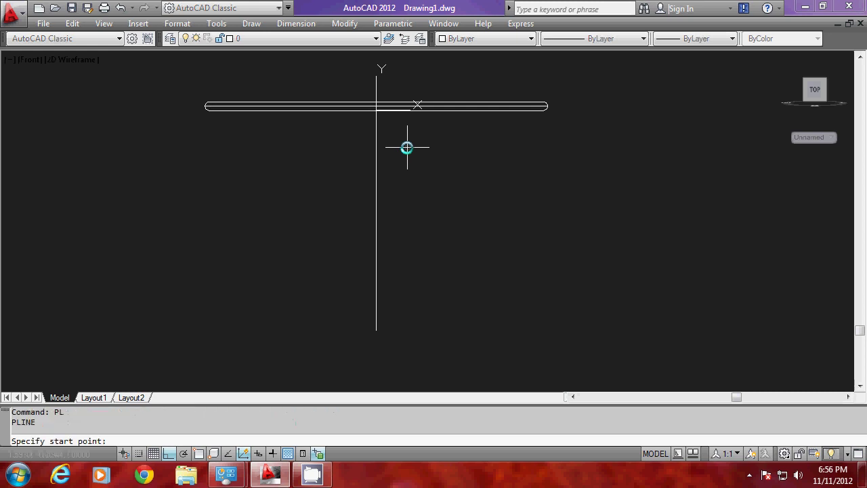
key("F3")
left_click(377, 331)
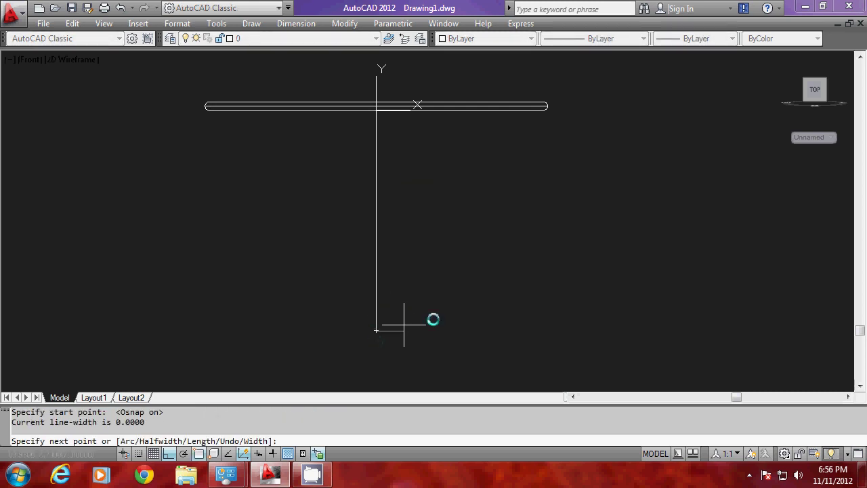
left_click(545, 290)
key("Return")
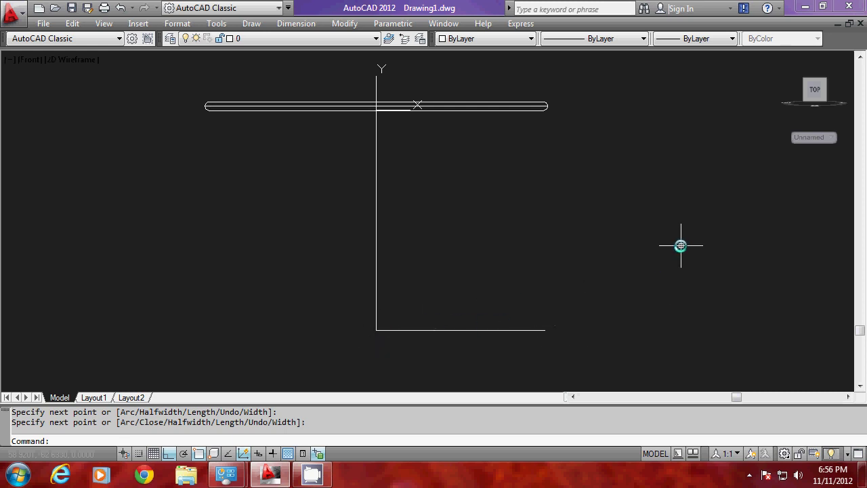
Offset the bottom horizontal line upward by 10, and offset the resulting line upward by another 10
type("o")
key("Return")
type("10")
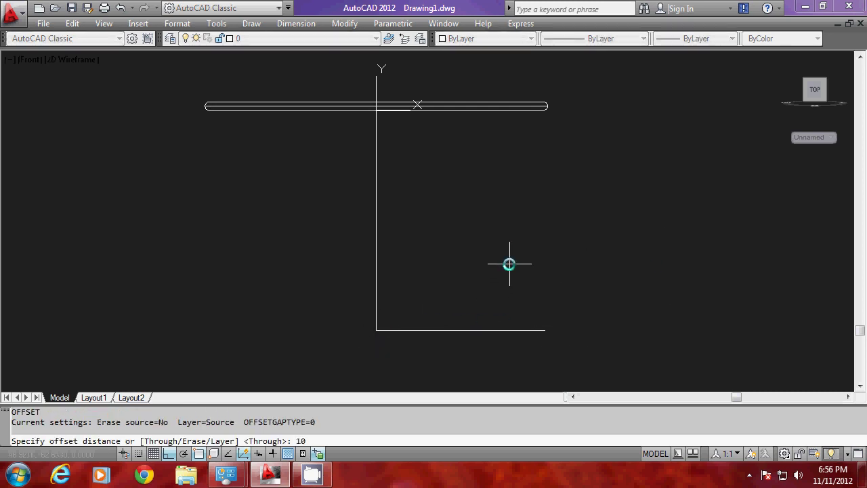
key("Return")
left_click(476, 328)
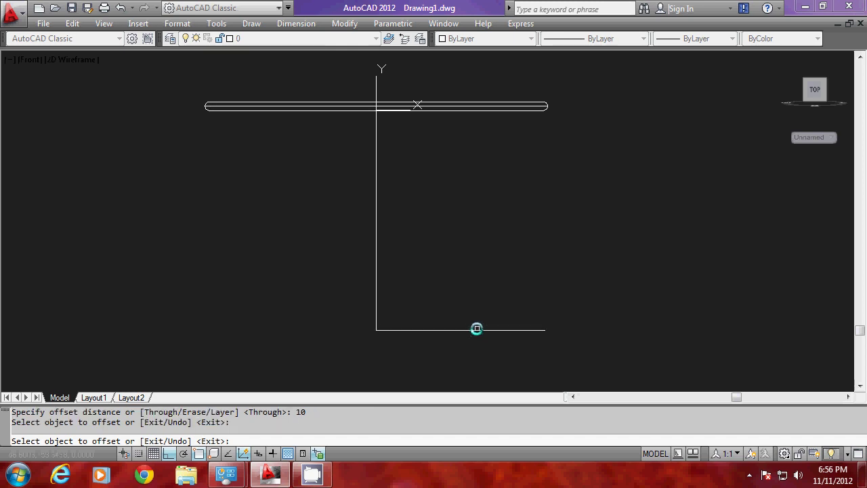
left_click(471, 325)
left_click(460, 283)
key("Return")
key("Return")
key("Return")
left_click(457, 303)
left_click(461, 262)
key("Return")
Offset the vertical centre line by 7.5 toward the side with the horizontal lines
key("Return")
type("7.5")
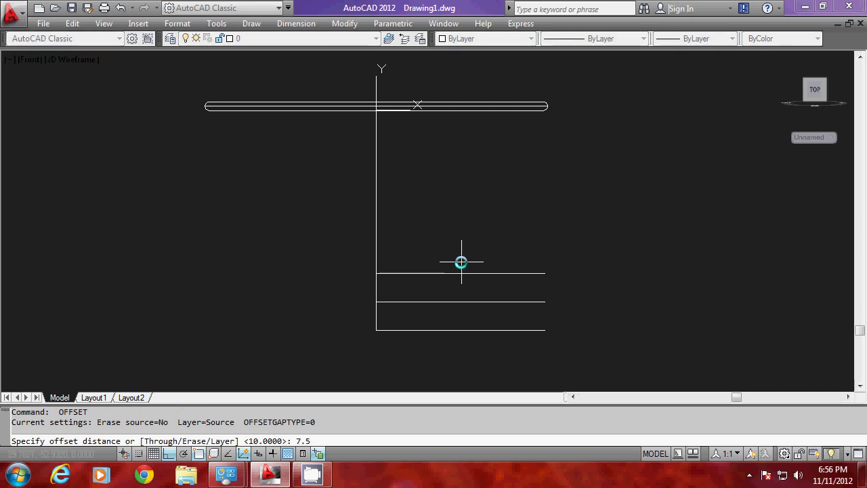
key("Return")
left_click(377, 246)
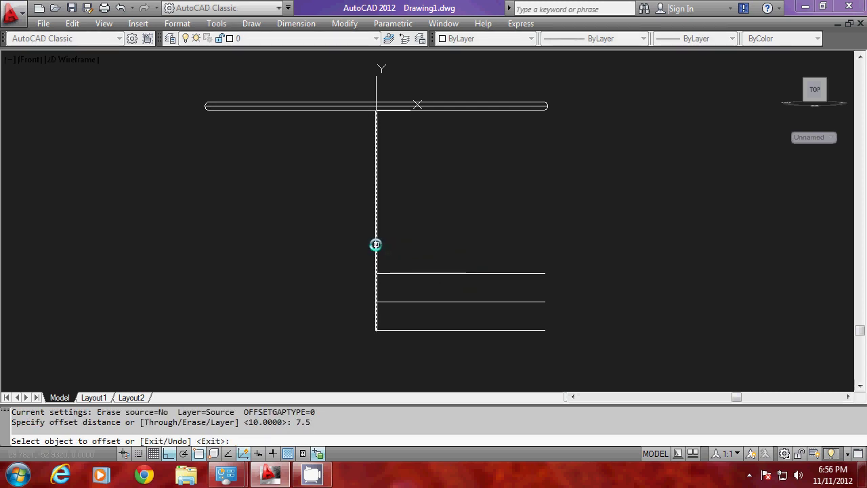
left_click(483, 213)
key("Escape")
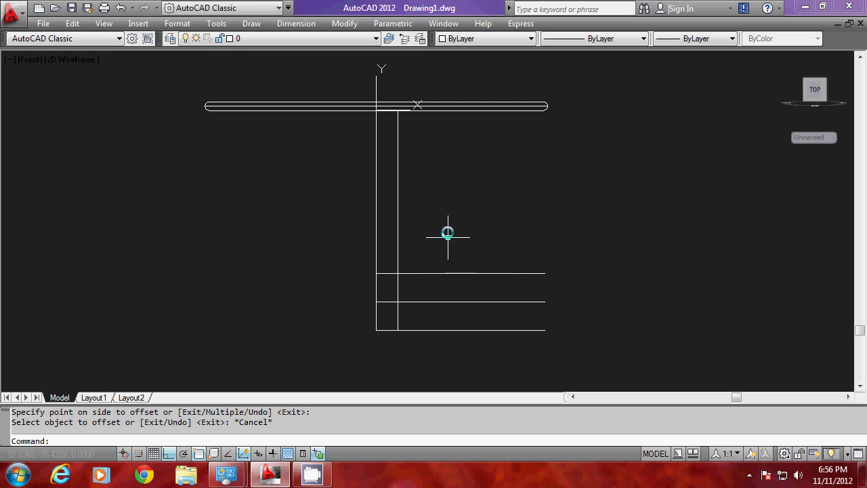
Start a polyline at 0,0, running across to the offset vertical's upper end, a short way down it, and slightly inward with object snap off
scroll(411, 118, "up", 1)
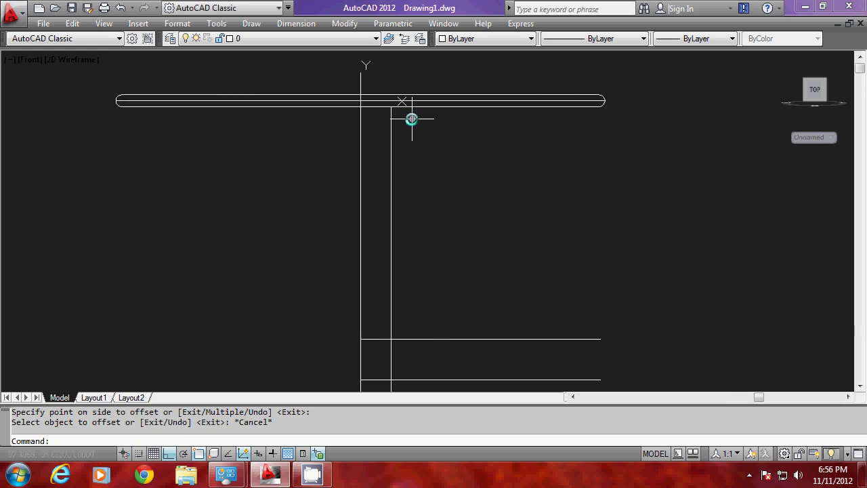
key("Escape")
key("Escape")
type("PL")
key("Return")
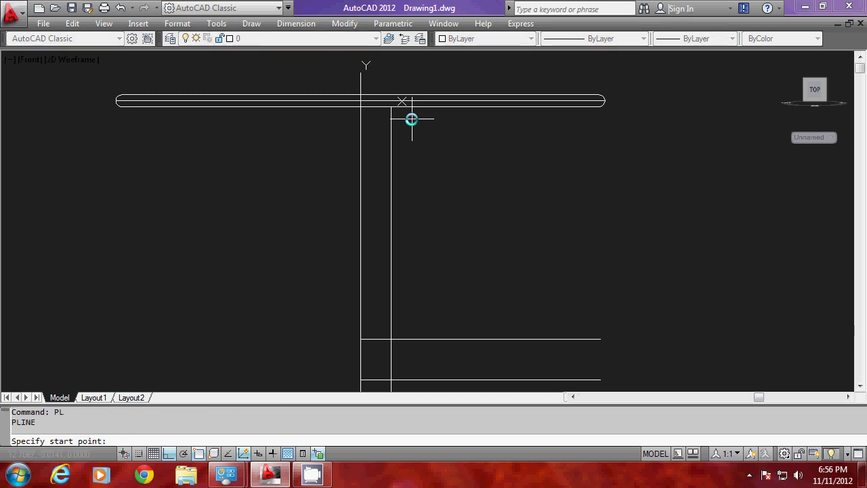
type("0,0")
key("Return")
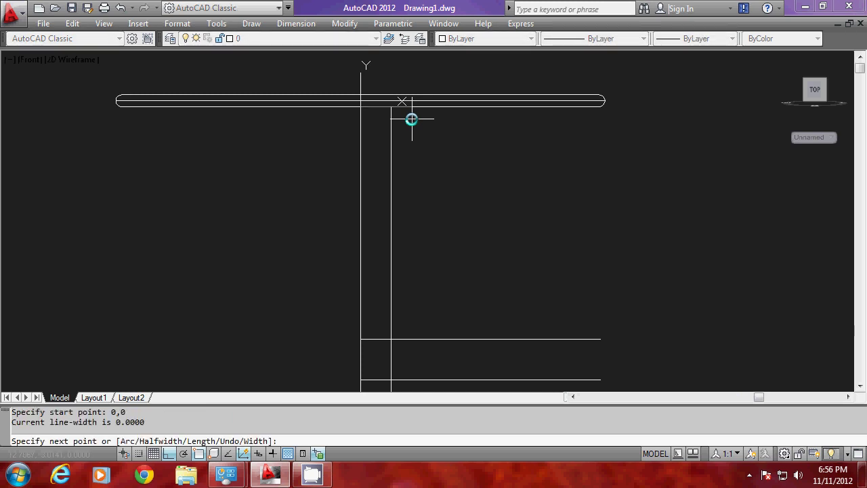
scroll(396, 103, "up", 2)
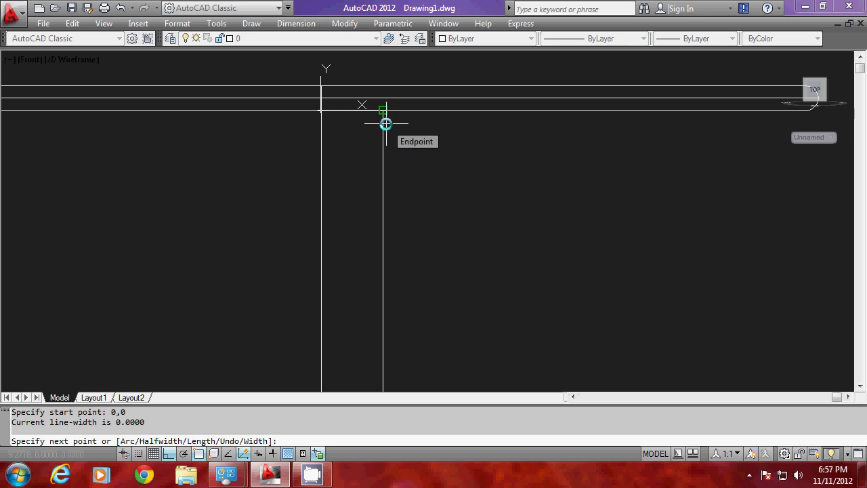
left_click(383, 109)
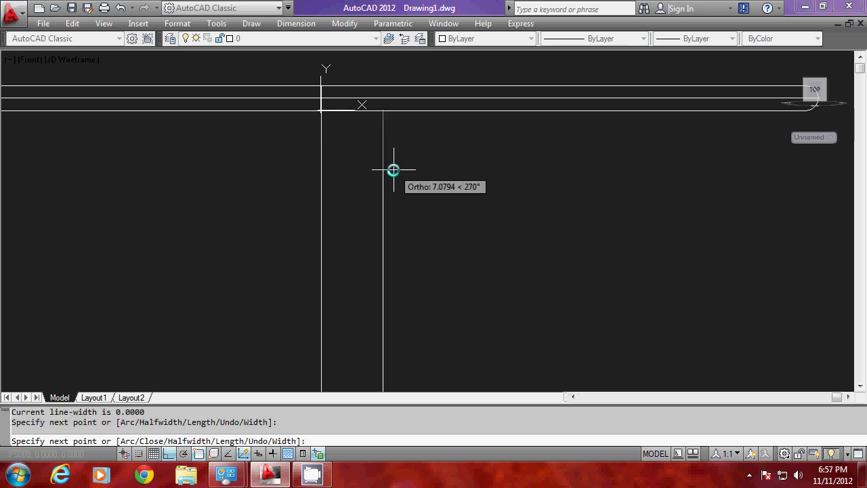
key("F3")
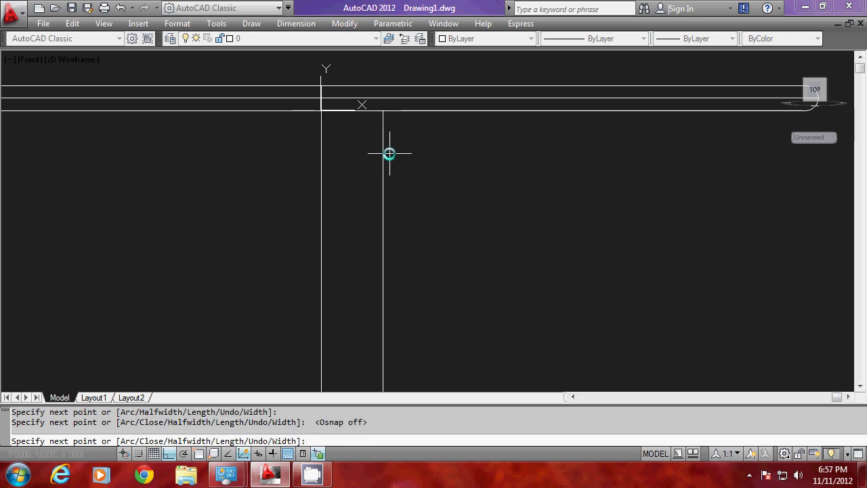
left_click(366, 154)
With Ortho off, continue the polyline with three small freehand arcs forming a moulding, using second points for the first and last arcs
scroll(372, 186, "up", 2)
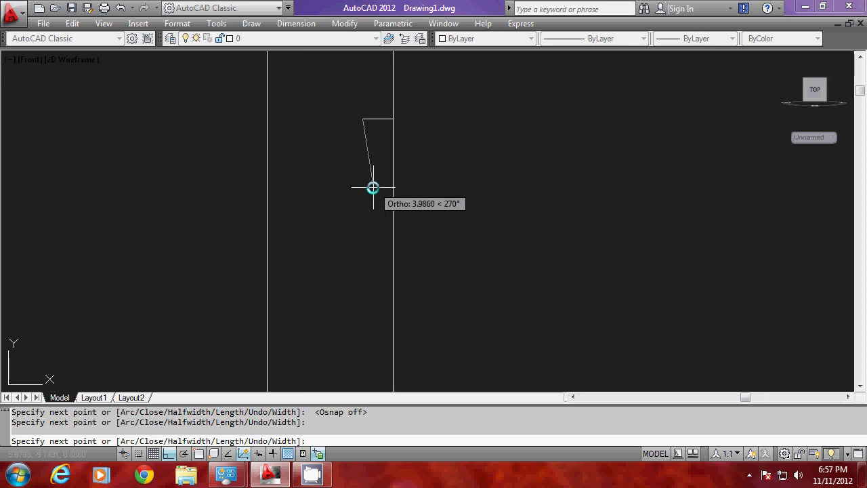
key("F8")
type("A")
key("Return")
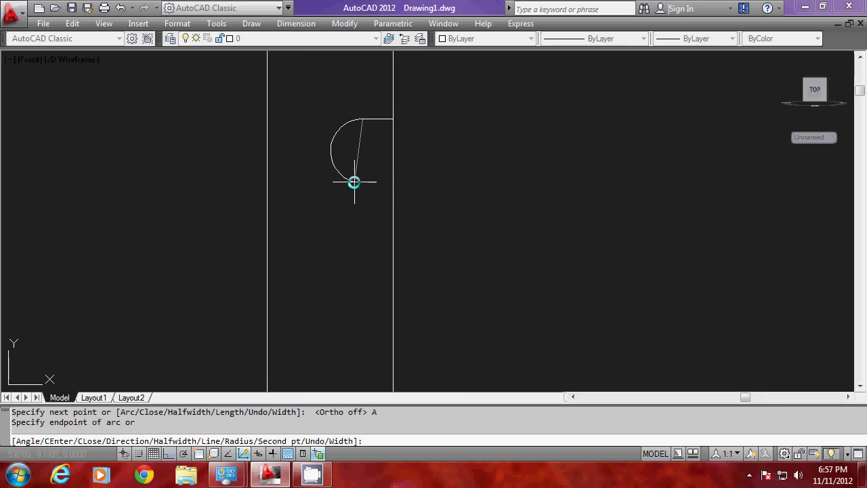
key("Return")
left_click(373, 140)
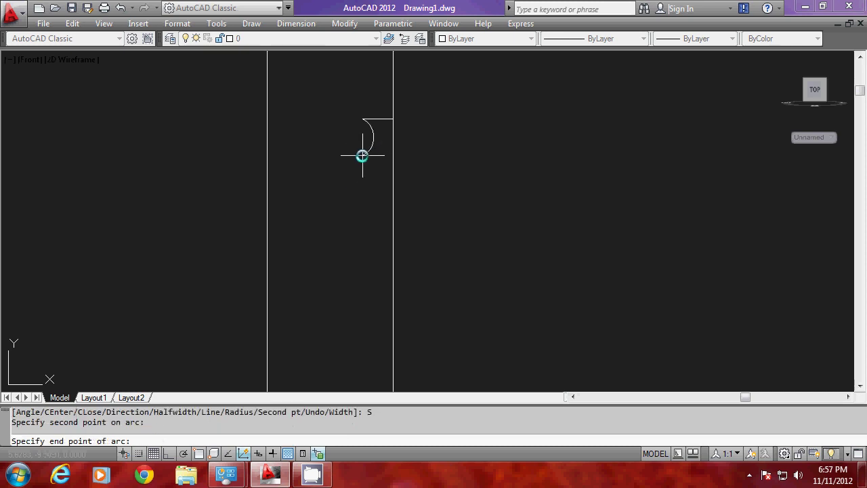
left_click(361, 157)
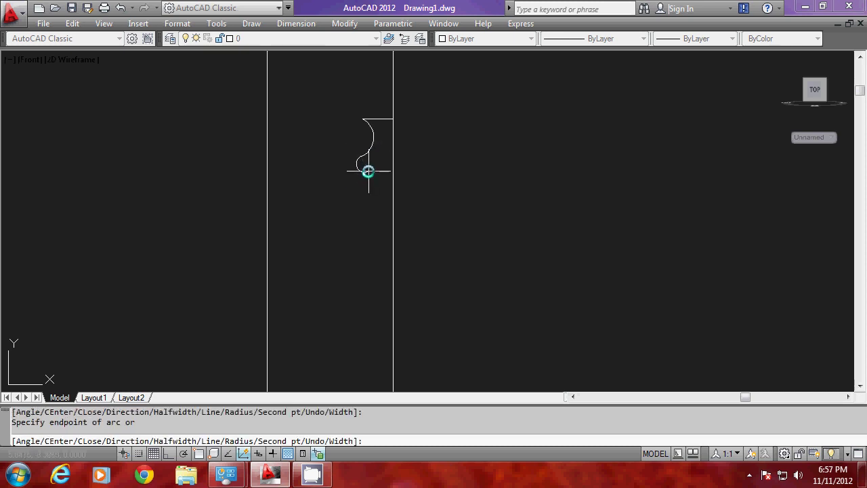
type("S")
key("Return")
left_click(353, 184)
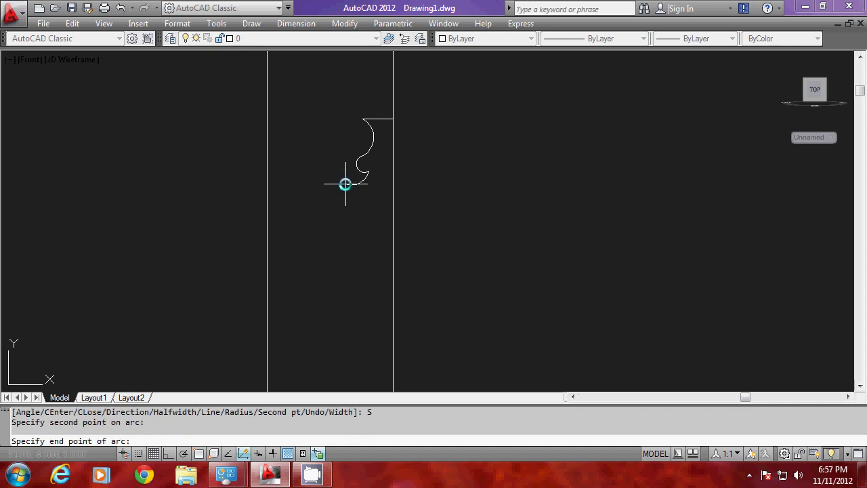
left_click(347, 195)
Continue with straight segments to the intersection of the offset vertical and uppermost offset horizontal, then perpendicular to the horizontal below it
scroll(348, 140, "down", 3)
scroll(350, 120, "down", 4)
scroll(365, 203, "up", 2)
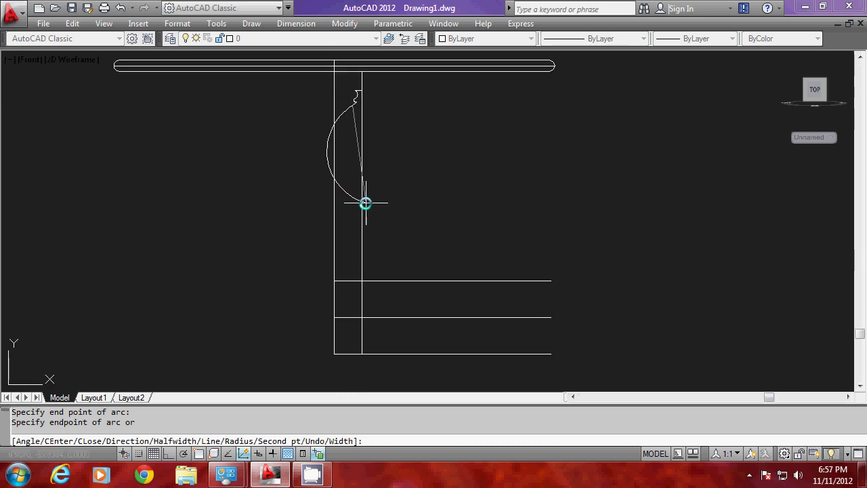
type("L")
key("Return")
scroll(359, 267, "up", 2)
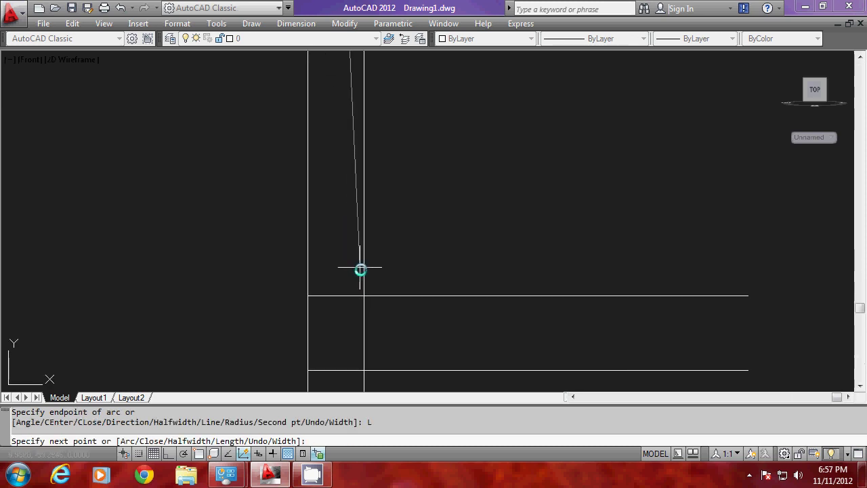
right_click(362, 296, "shift")
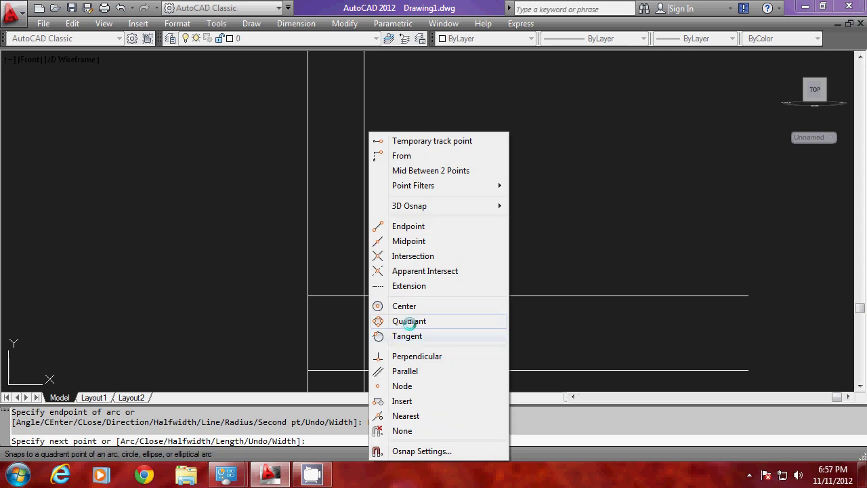
left_click(410, 256)
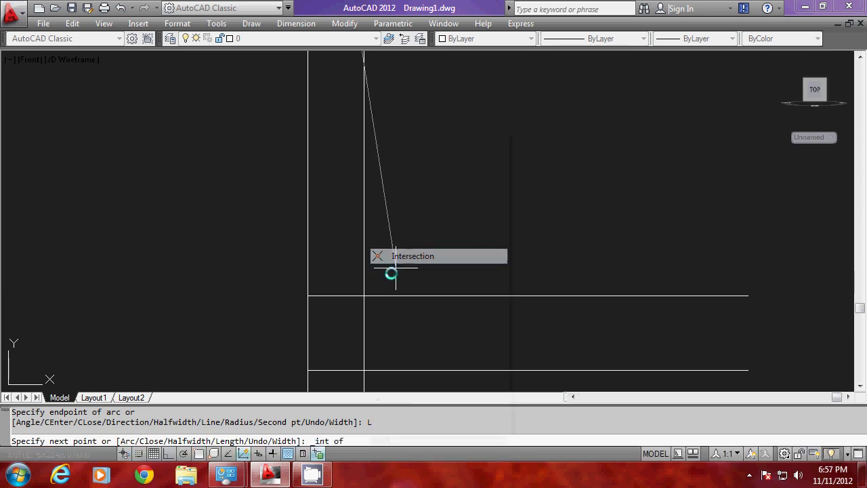
left_click(363, 298)
right_click(386, 316, "shift")
left_click(426, 356)
left_click(363, 370)
Add an arc curving inward from the middle horizontal line to a nearest-snap point low on the vertical centre line
scroll(464, 200, "down", 4)
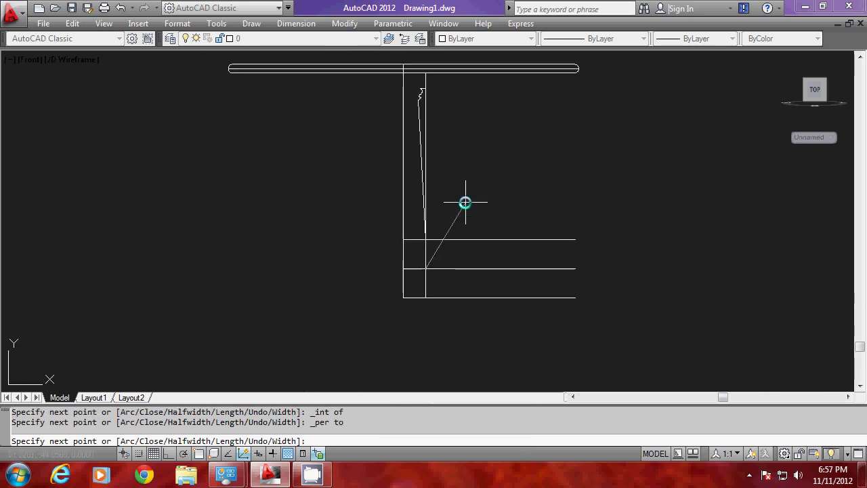
scroll(413, 273, "up", 4)
type("A")
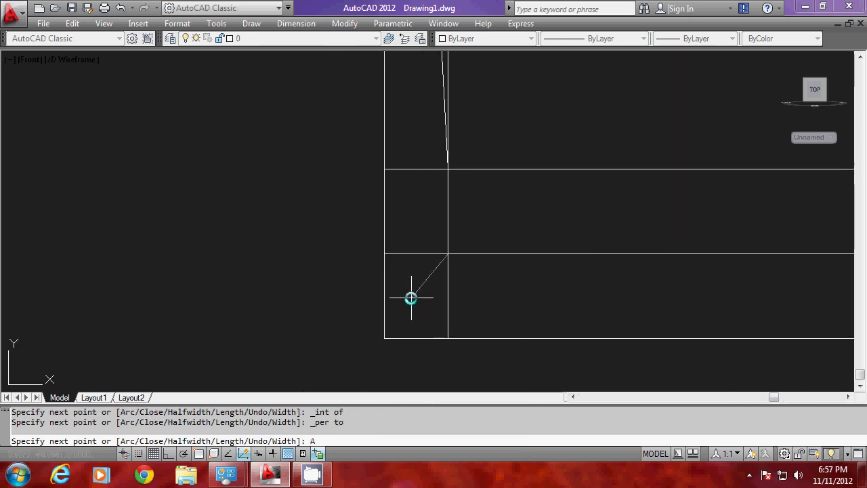
key("Return")
right_click(391, 308, "shift")
left_click(425, 416)
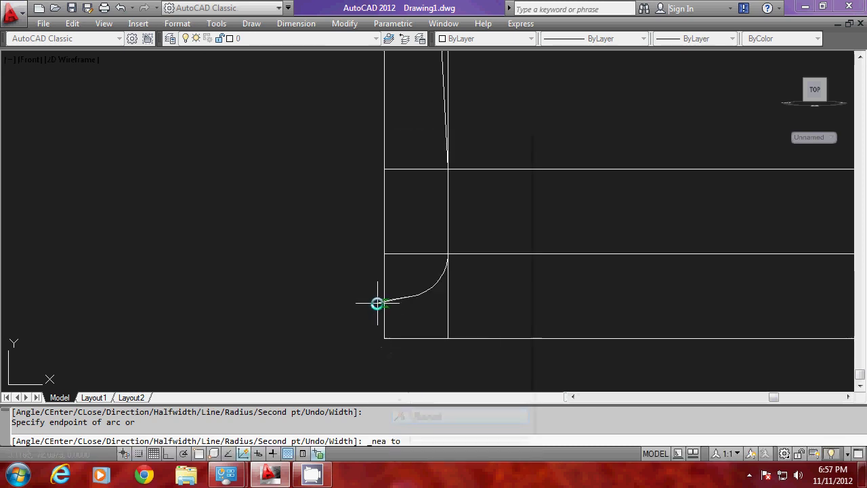
left_click(382, 307)
Add a straight segment back up to 0,0 and close the polyline
scroll(383, 311, "down", 5)
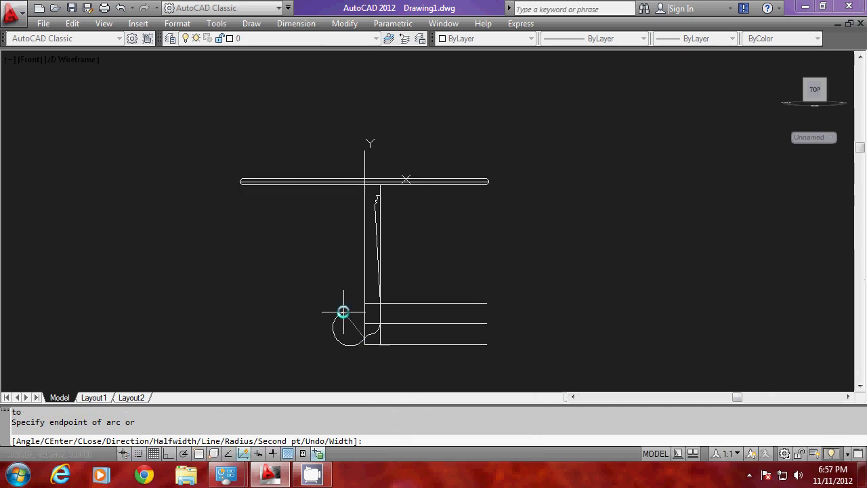
type("L")
key("Return")
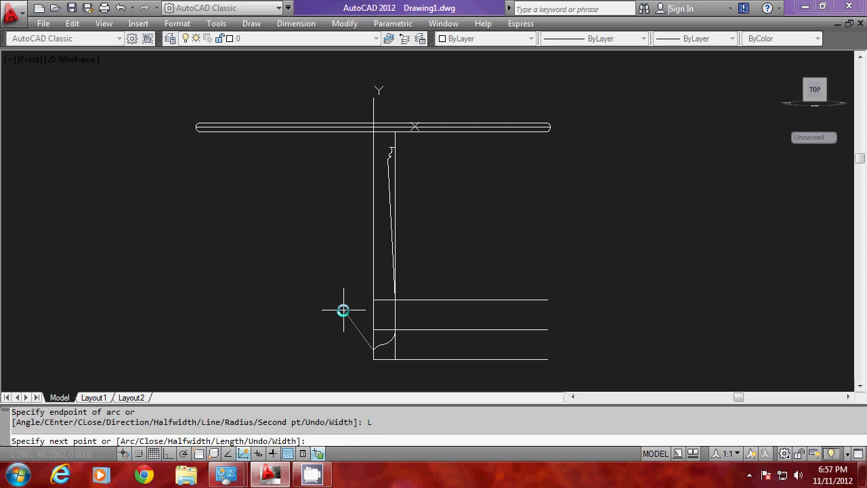
key("Return")
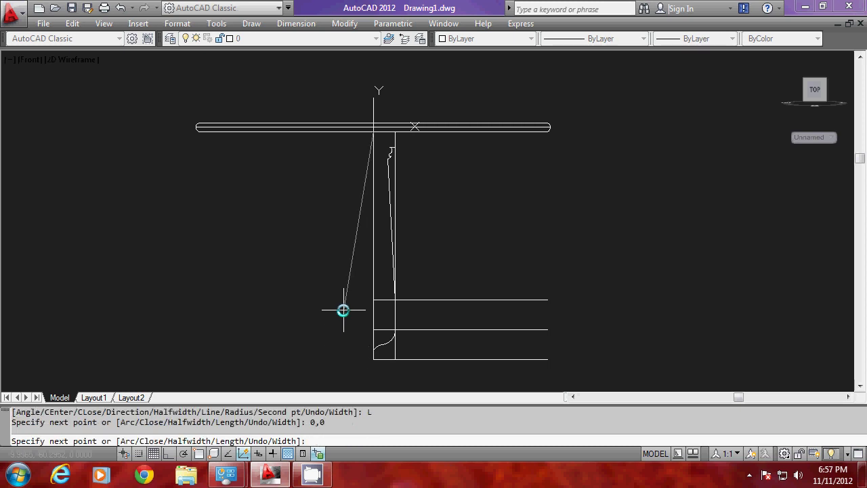
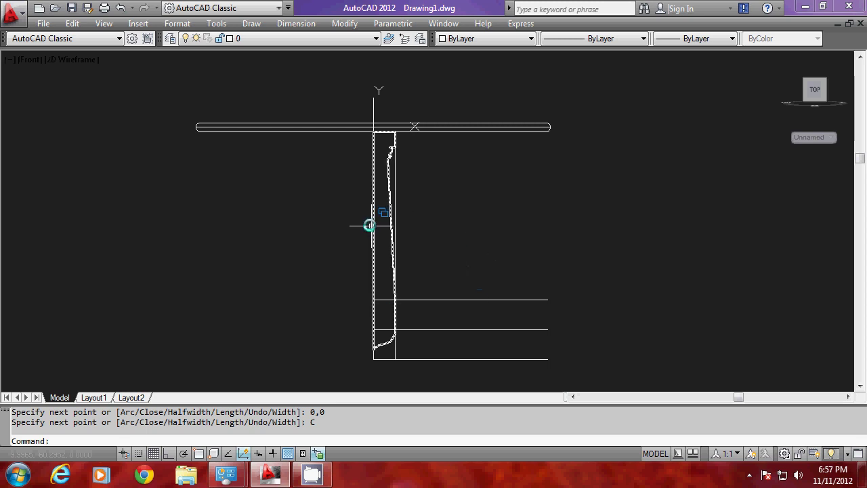
Erase the two offset horizontal lines and the offset vertical line, keeping the closed profile and the bottom line
key("Escape")
key("Escape")
type("e")
key("Return")
left_click(447, 275)
left_click(425, 346)
key("Return")
type("e")
key("Return")
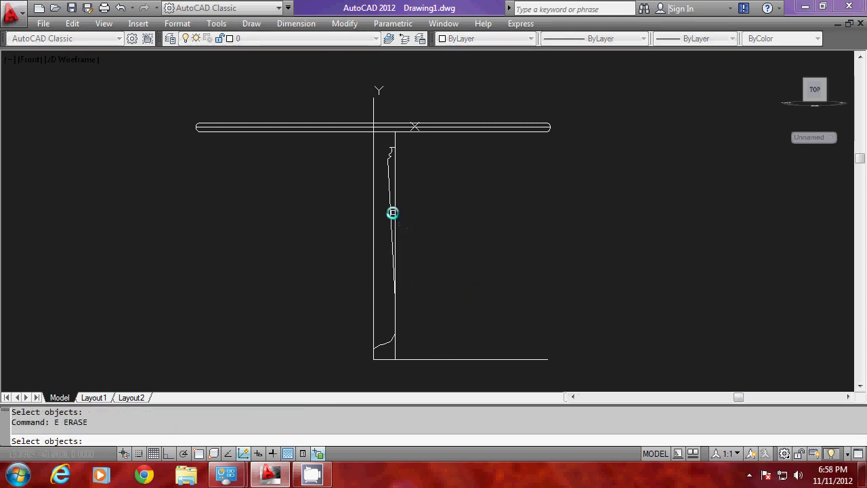
left_click(395, 214)
key("Return")
Revolve the closed support profile 360 degrees about the Y axis
scroll(408, 201, "up", 2)
scroll(406, 195, "down", 2)
scroll(406, 210, "up", 2)
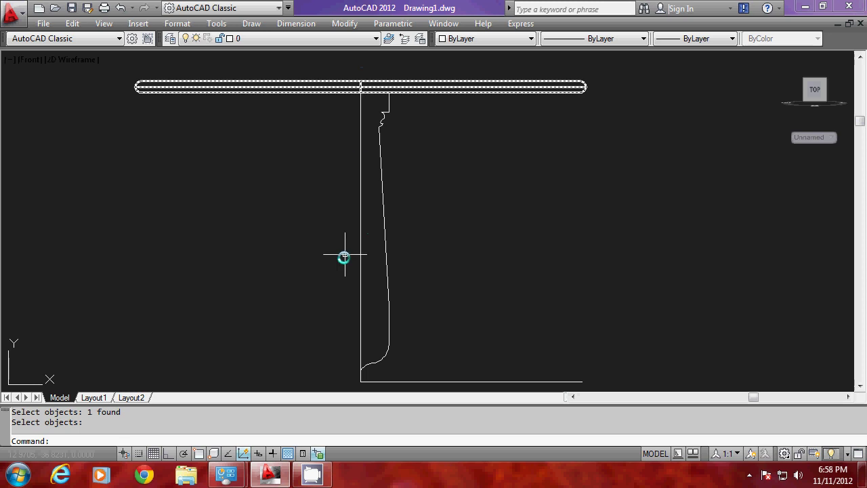
scroll(411, 271, "down", 2)
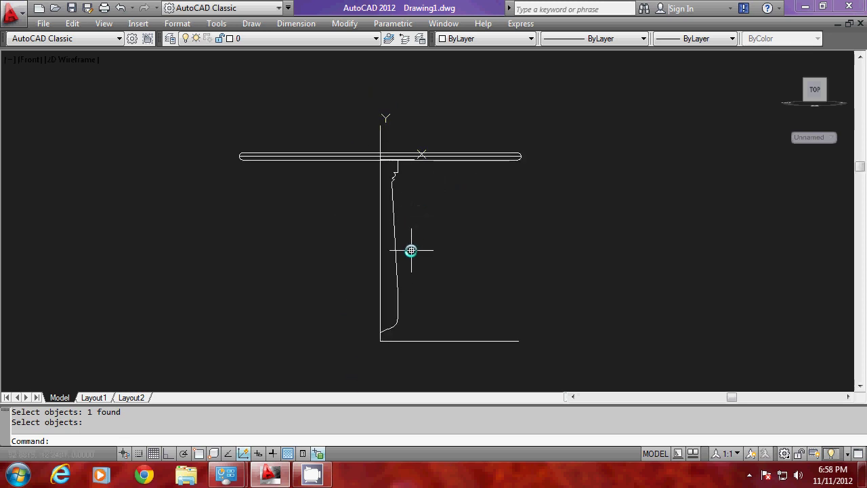
scroll(416, 294, "up", 2)
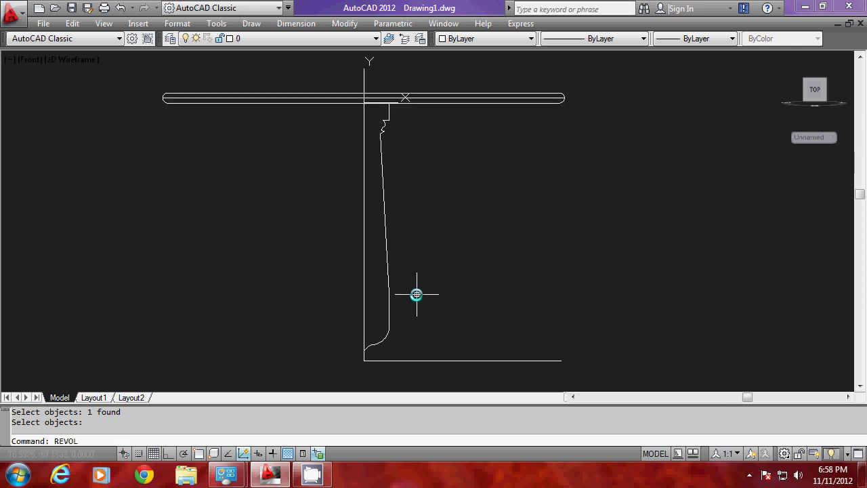
key("Return")
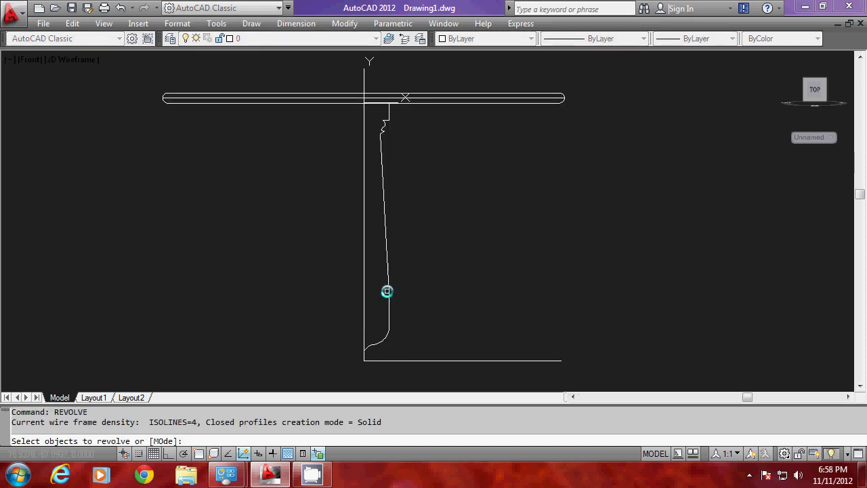
left_click(389, 292)
key("Return")
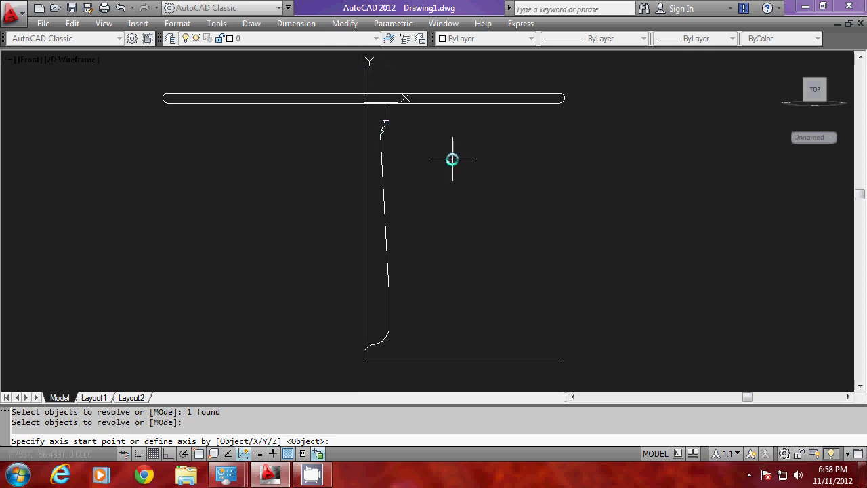
type("Y")
key("Return")
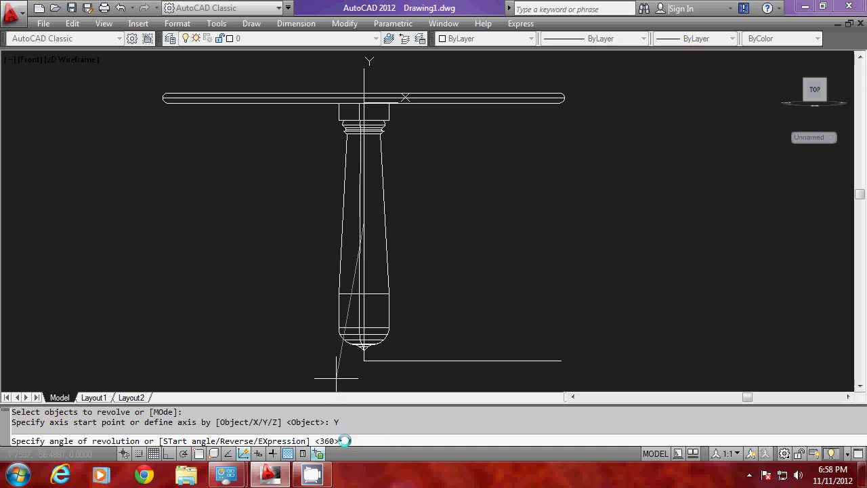
key("Return")
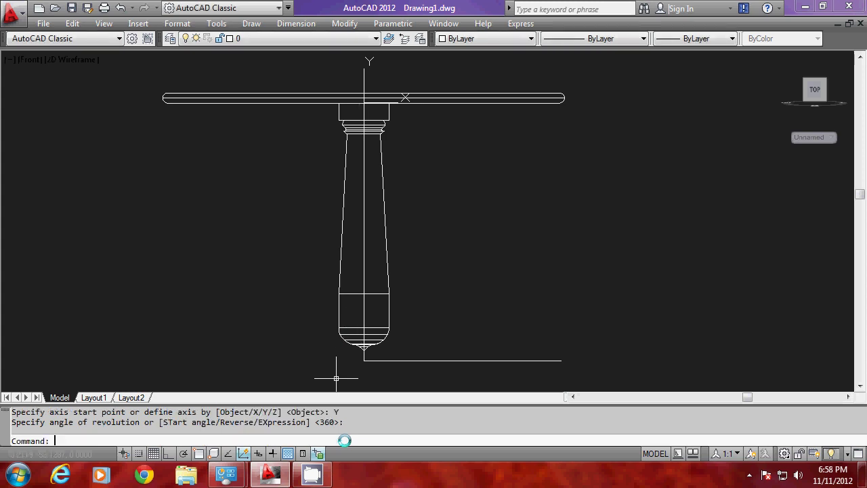
Preview the model with hidden lines removed, and regenerate the display back to wireframe
key("Return")
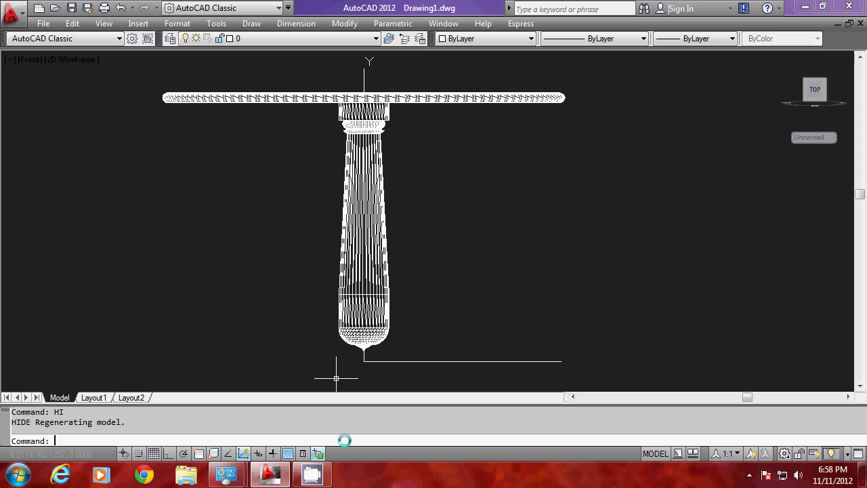
type("RE")
key("Return")
key("Escape")
key("Escape")
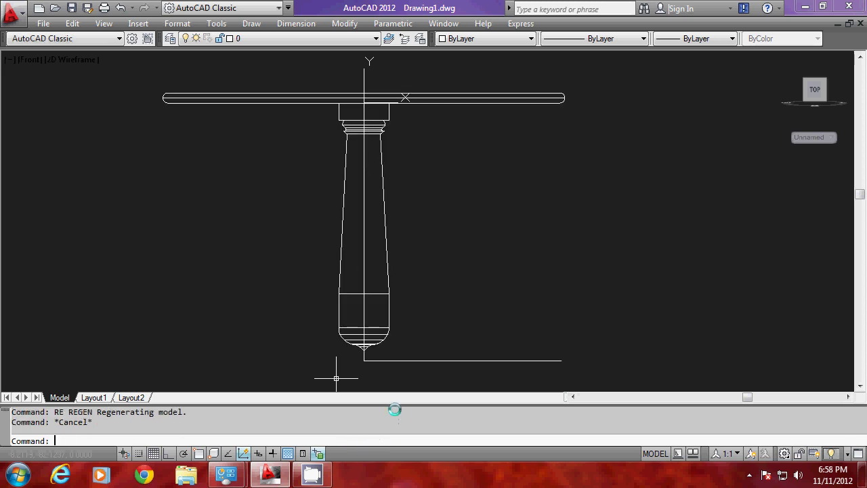
Draw the leg's upper edge as a polyline of connected arcs from the support's lower ring line to an upturned foot just above the bottom line
scroll(403, 364, "up", 2)
scroll(403, 365, "up", 2)
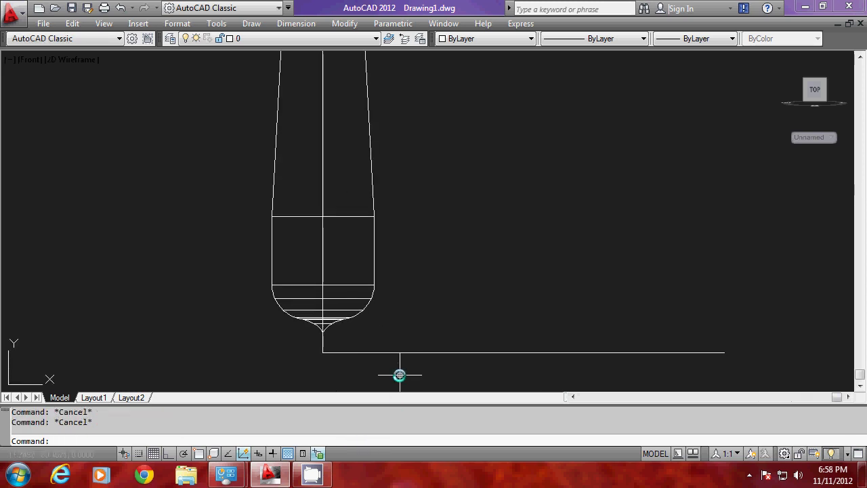
scroll(382, 298, "down", 3)
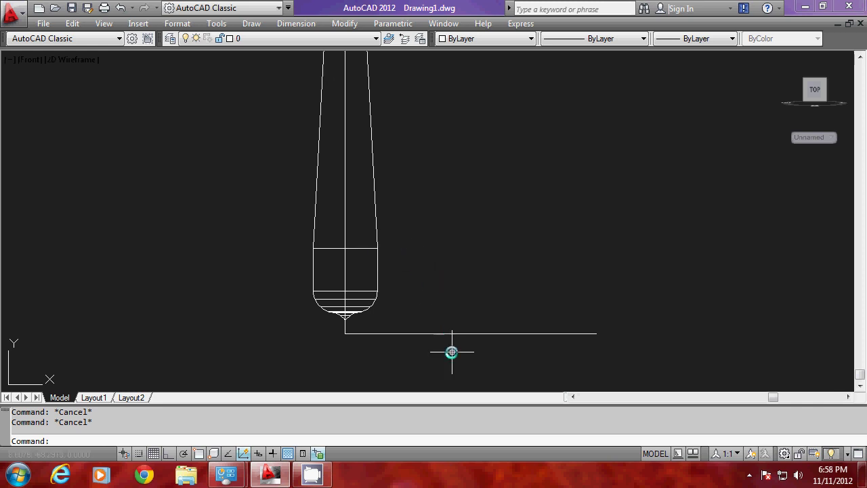
scroll(337, 349, "down", 3)
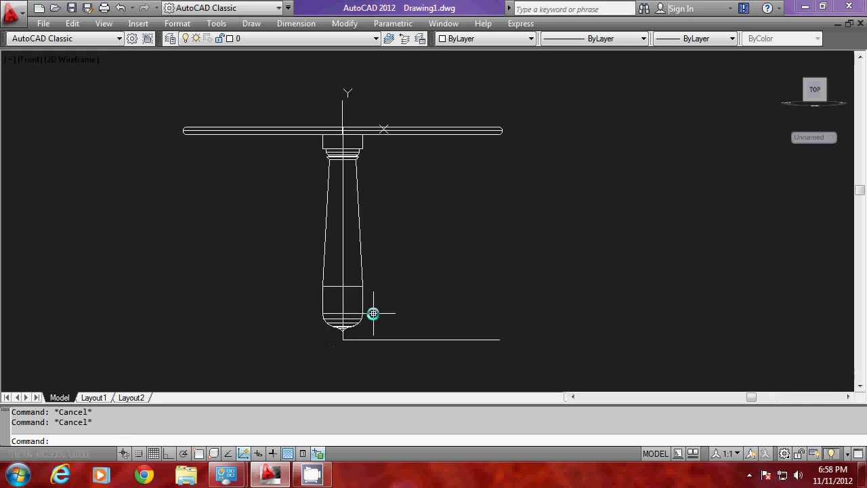
scroll(371, 311, "up", 2)
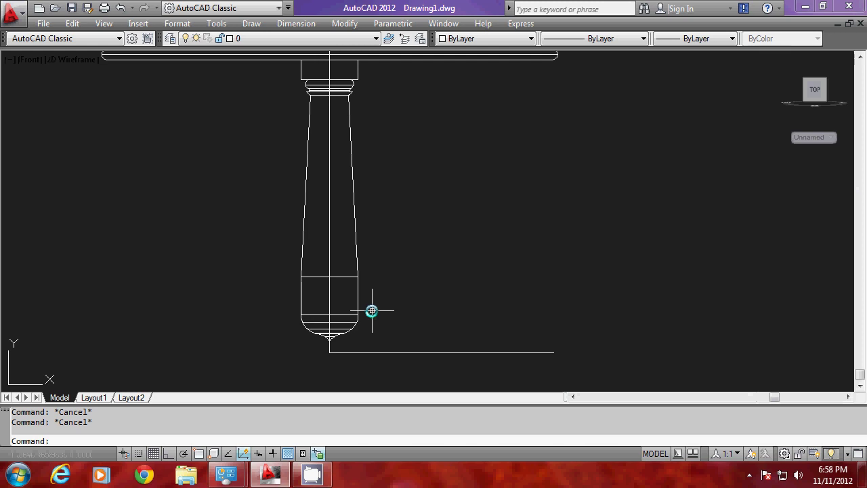
type("PL")
key("Return")
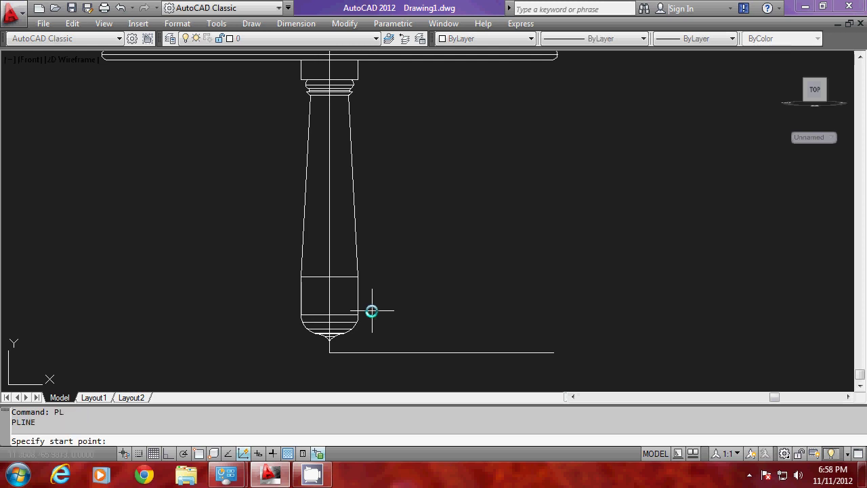
scroll(362, 310, "up", 2)
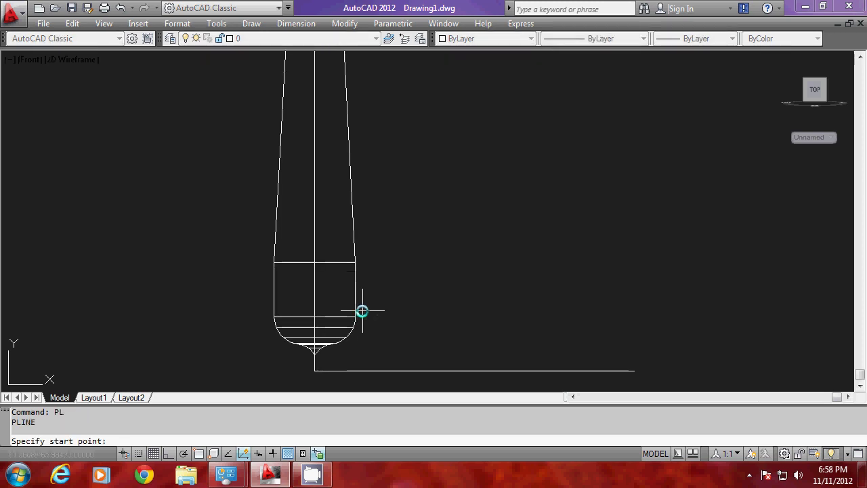
left_click(347, 262)
type("A")
key("Return")
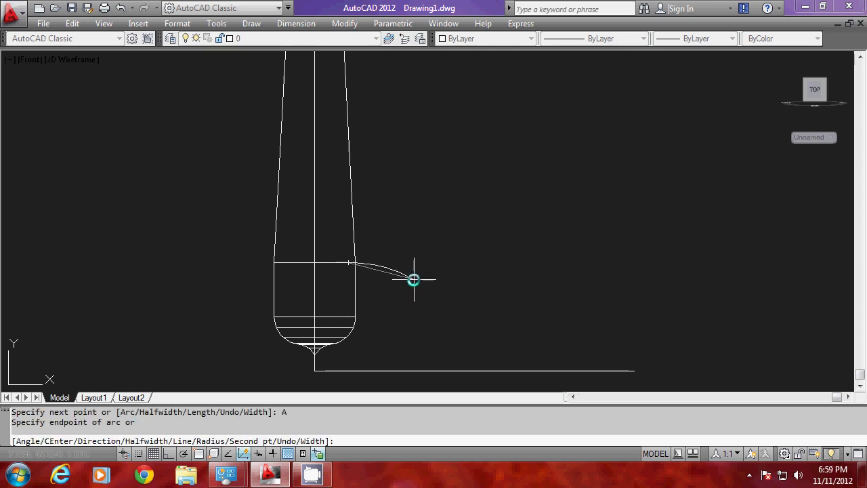
scroll(424, 288, "down", 4)
scroll(417, 300, "up", 3)
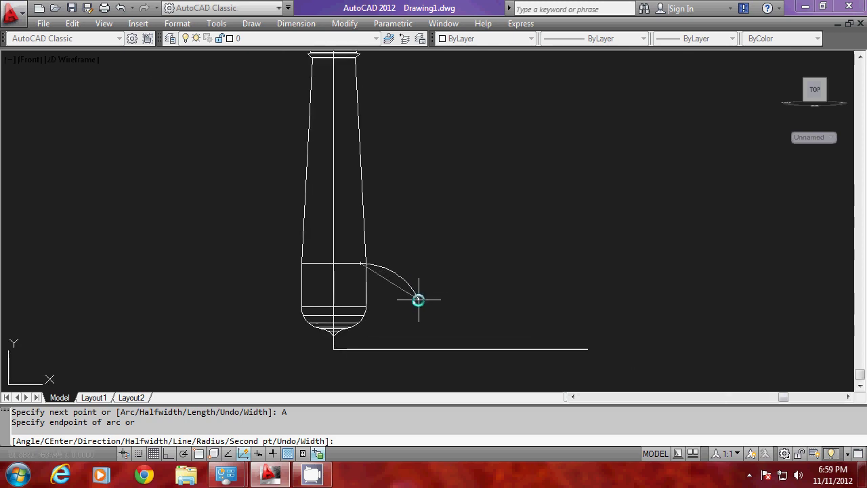
left_click(420, 306)
left_click(443, 335)
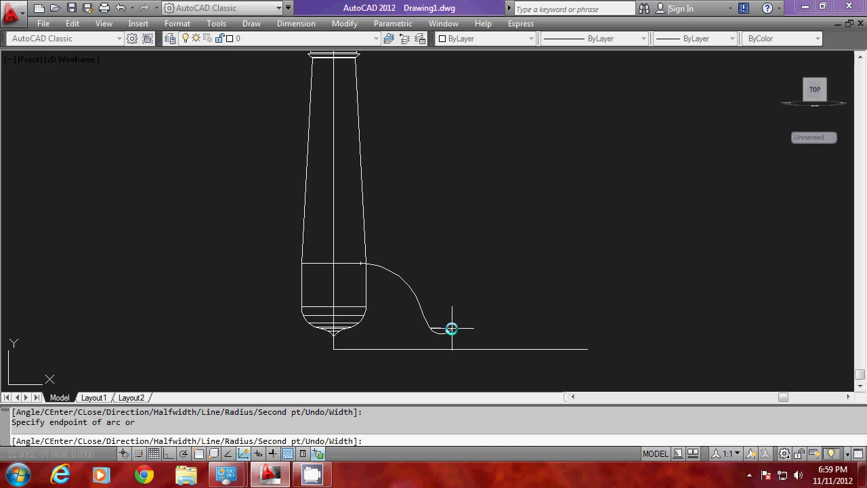
Continue the leg polyline with a straight segment perpendicular to the bottom line and an orthogonal segment along it towards the support
type("L")
key("Return")
right_click(452, 371, "shift")
left_click(474, 265)
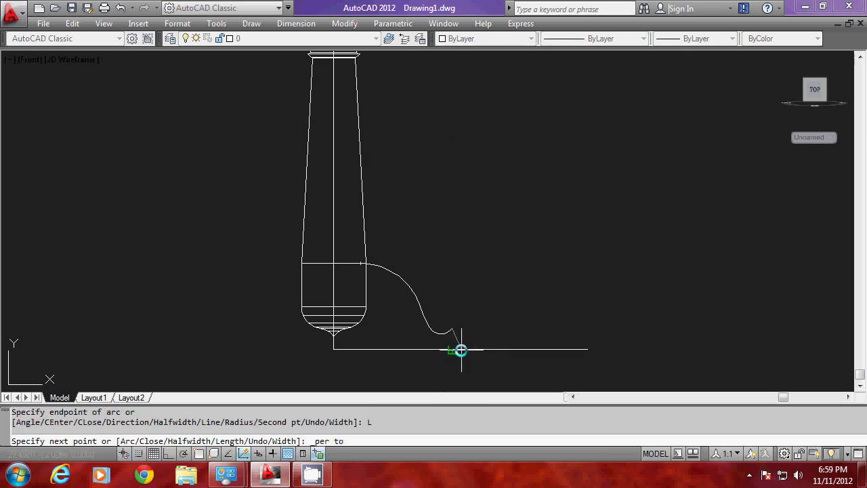
left_click(458, 349)
scroll(382, 353, "up", 2)
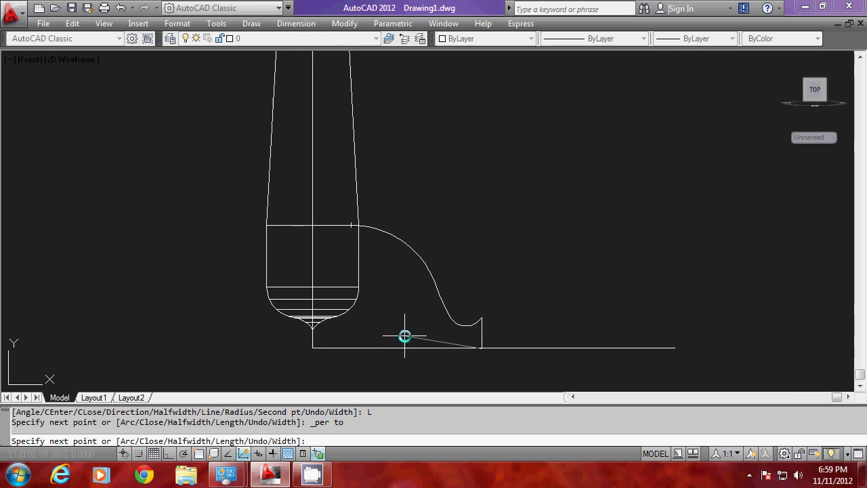
key("F8")
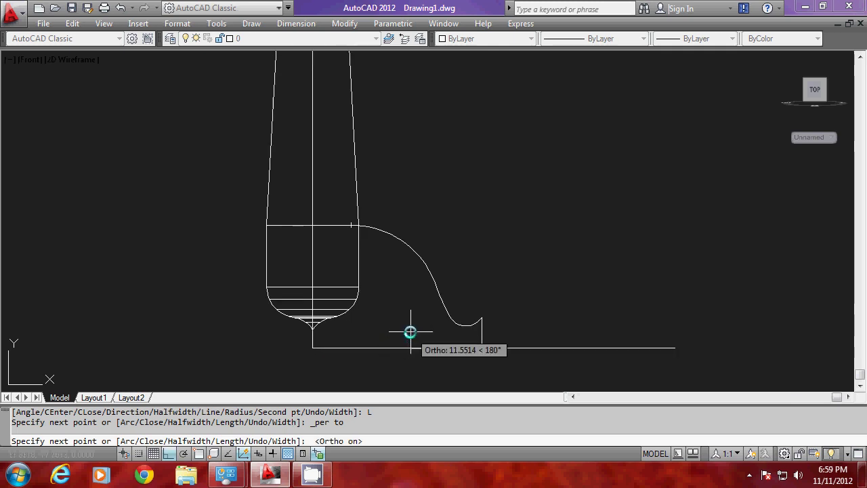
left_click(428, 332)
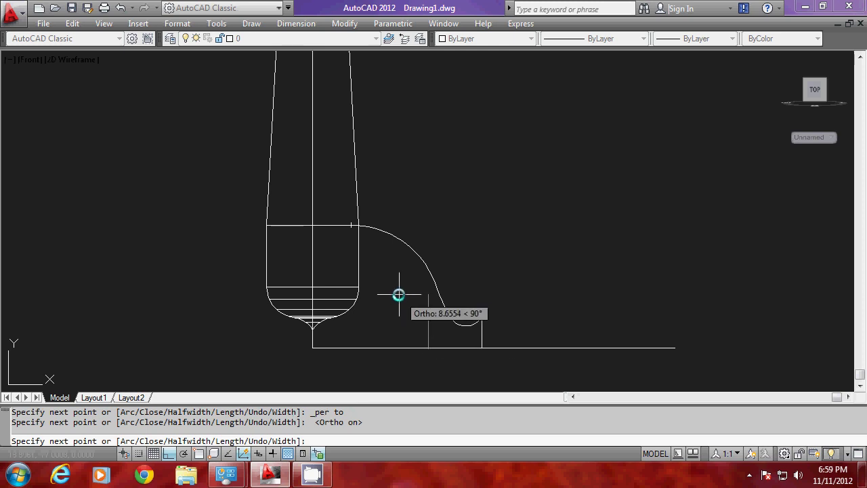
With Ortho off, add a second-point arc rising from the foot's inner corner towards the support
key("F8")
type("a")
key("Return")
type("s")
key("Return")
left_click(404, 306)
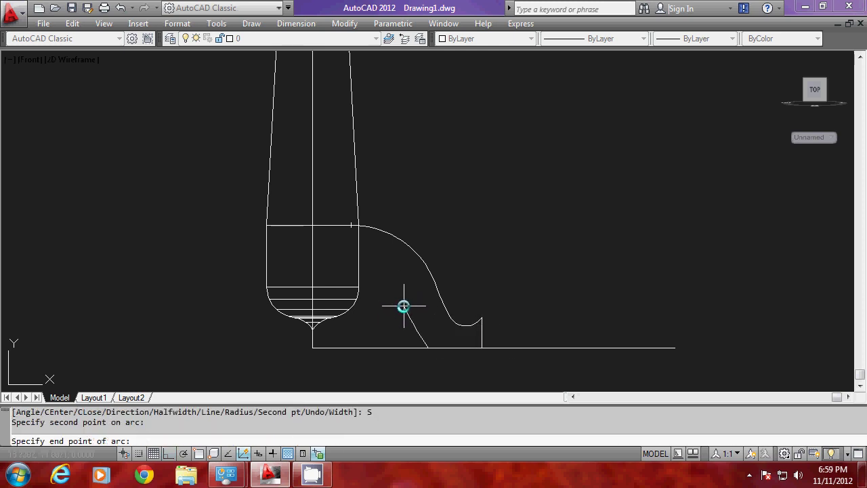
left_click(404, 302)
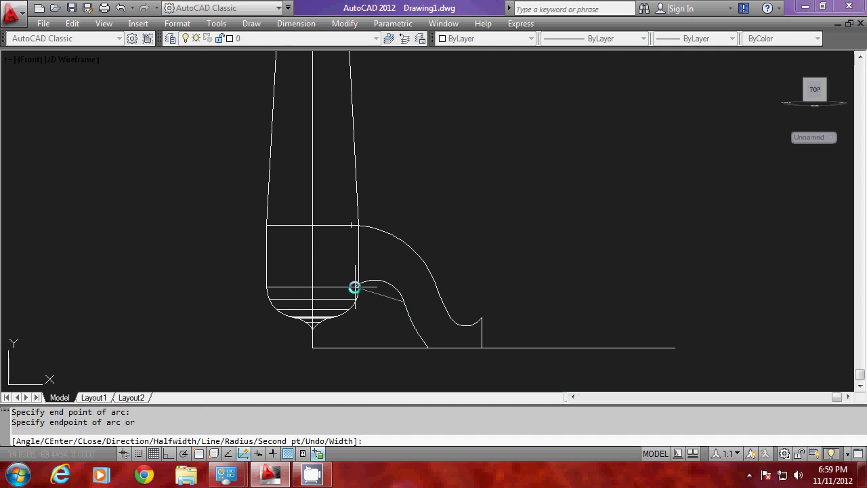
End the leg's underside with an arc to the support's lower ring, and close the polyline with a straight segment
left_click(355, 287)
type("L")
key("Return")
type("CL")
key("Return")
key("Escape")
key("Escape")
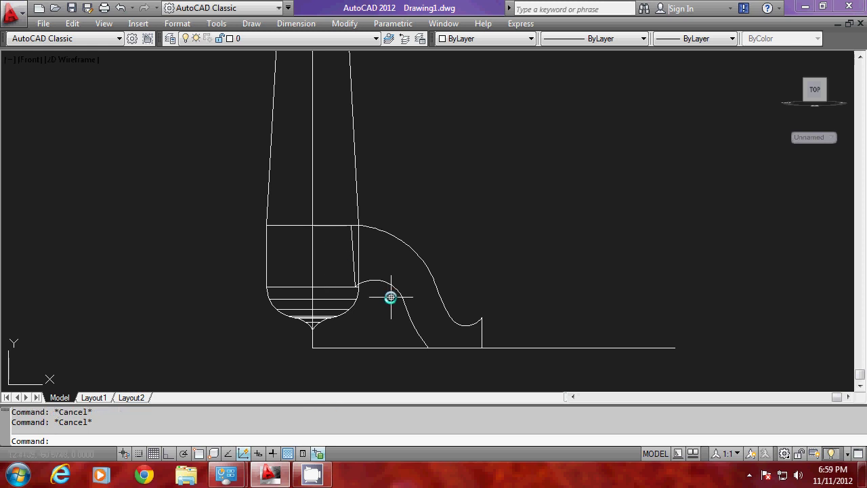
Extrude the closed leg profile to a height of 3
scroll(402, 316, "down", 2)
scroll(410, 304, "down", 3)
scroll(412, 303, "up", 3)
scroll(410, 305, "down", 2)
scroll(408, 309, "up", 2)
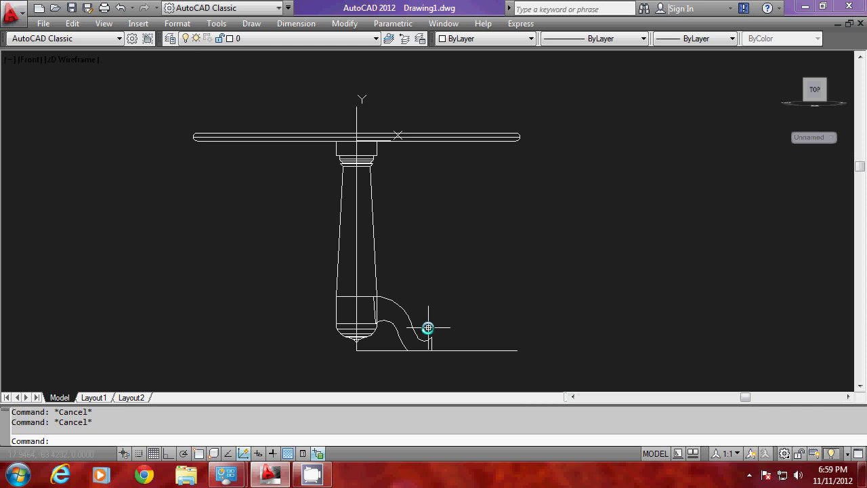
type("E")
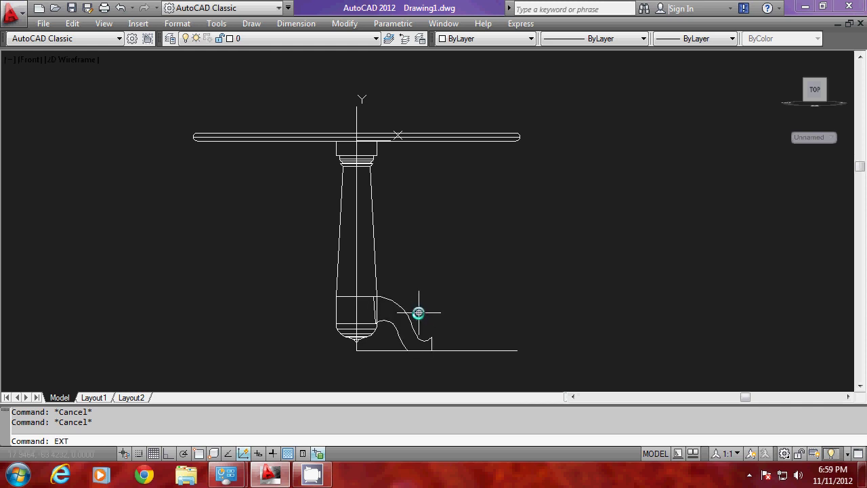
type("XT")
key("Return")
left_click(409, 315)
key("Return")
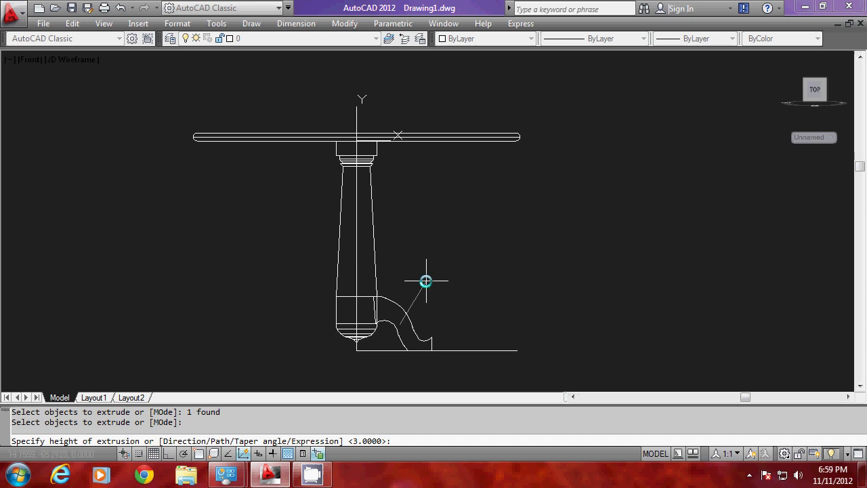
type("3")
key("Return")
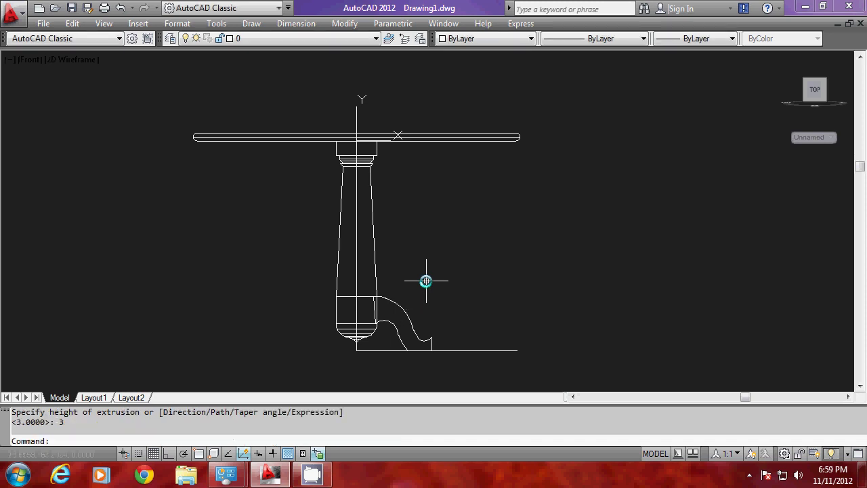
Erase the horizontal construction line at the foot of the table
scroll(423, 283, "up", 2)
scroll(422, 284, "down", 2)
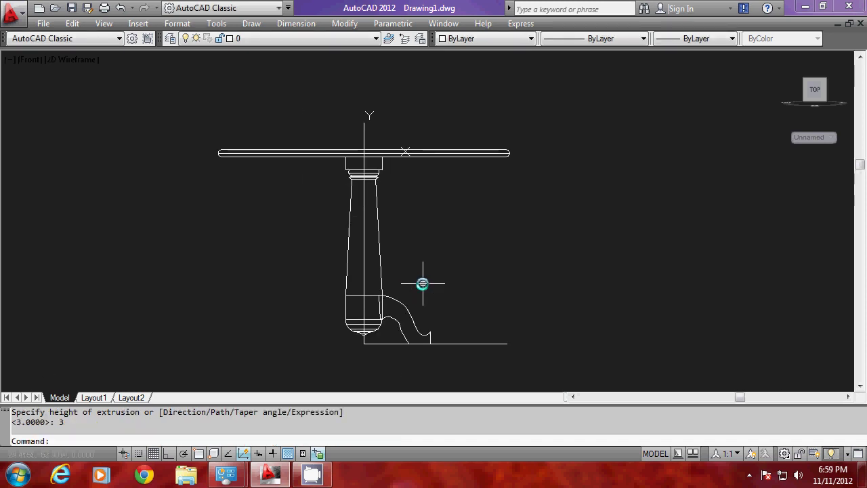
scroll(433, 323, "up", 2)
scroll(427, 339, "down", 2)
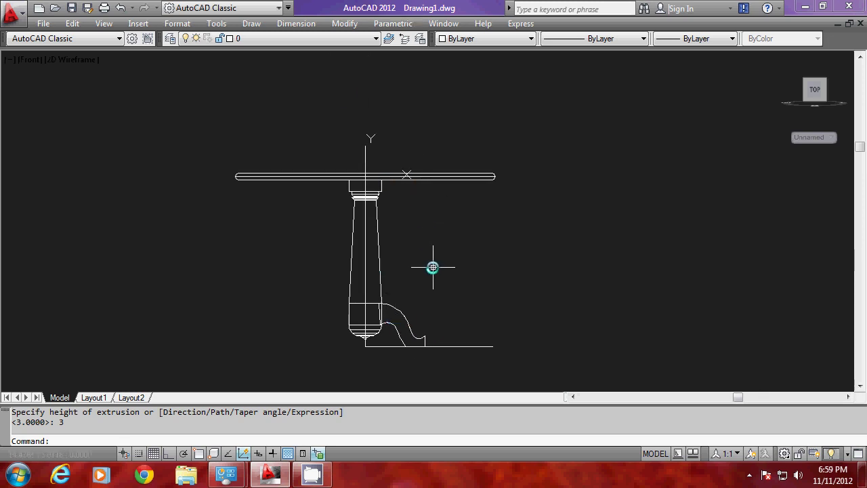
type("e")
key("Return")
left_click(452, 360)
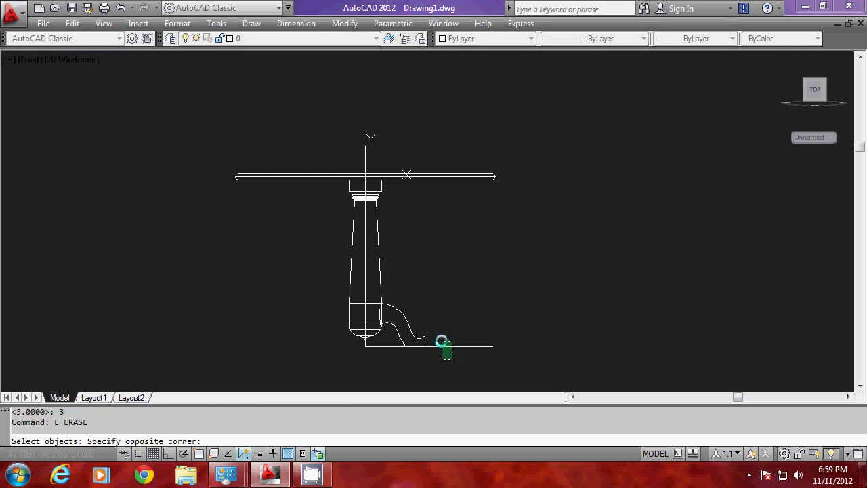
left_click(438, 338)
scroll(366, 347, "up", 3)
left_click(364, 342)
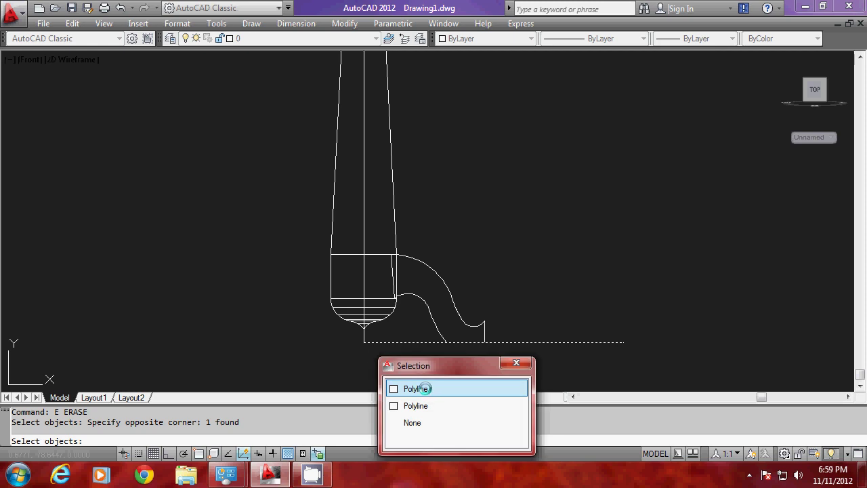
left_click(427, 387)
left_click(412, 335)
left_click(401, 351)
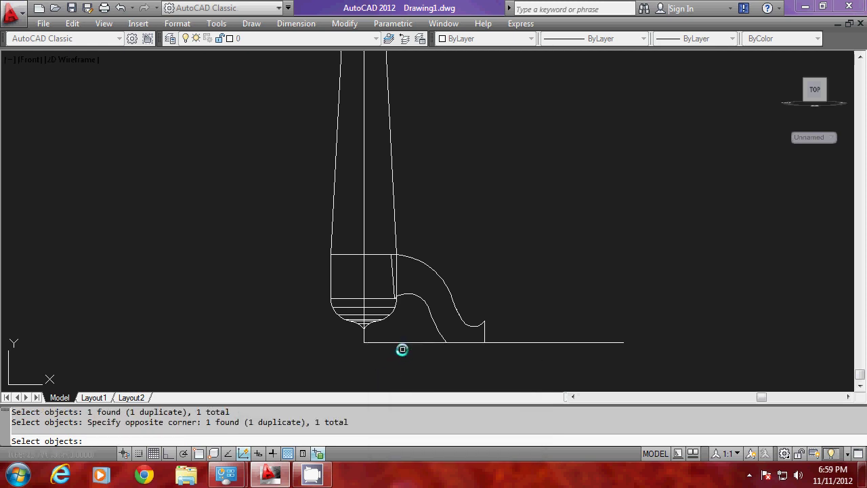
key("Return")
Erase the vertical centre construction line running through the support
scroll(391, 366, "down", 3)
scroll(384, 360, "up", 2)
scroll(384, 359, "down", 3)
type("e")
key("Return")
left_click(368, 127)
left_click(381, 363)
key("Return")
scroll(387, 366, "down", 1)
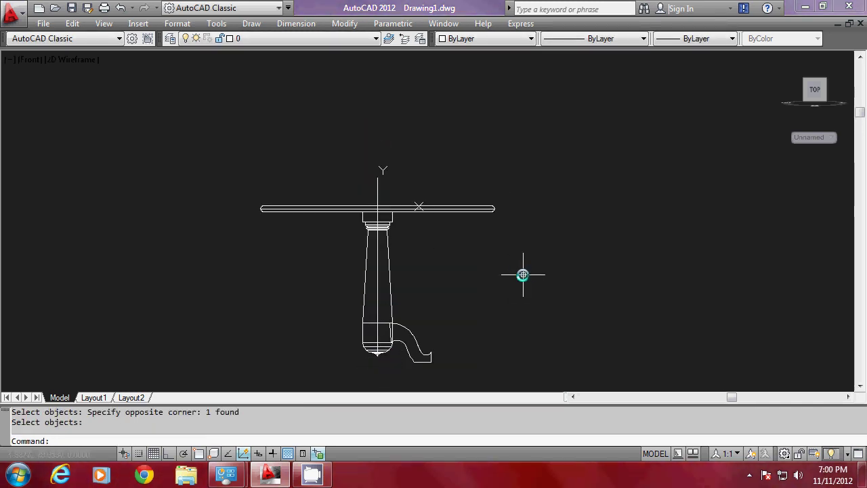
Reset the UCS to World and switch from the front view to the top view
left_click(449, 309)
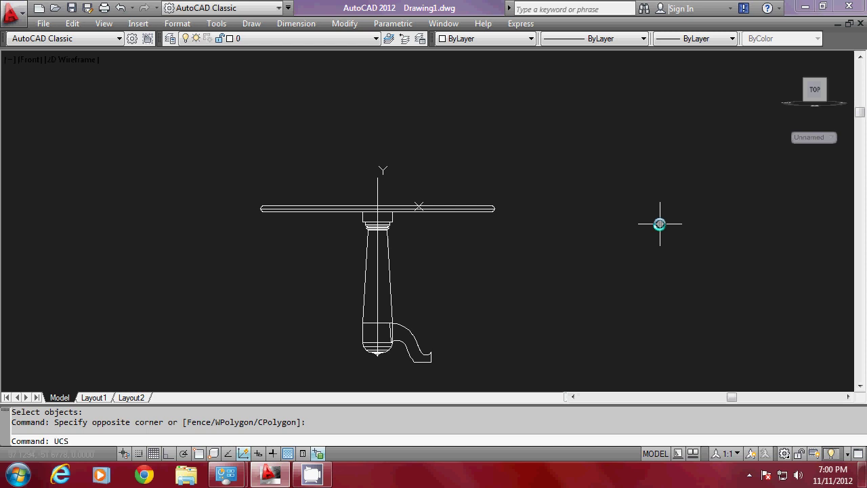
key("Return")
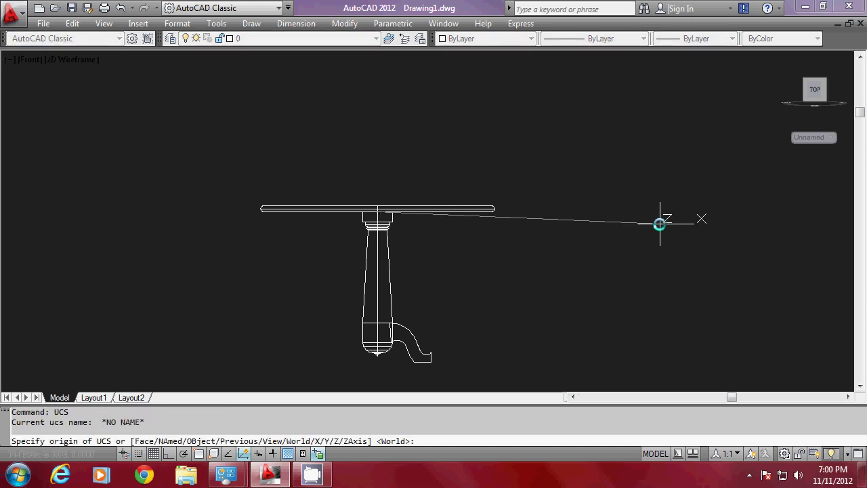
key("Return")
scroll(511, 215, "down", 1)
scroll(512, 215, "up", 2)
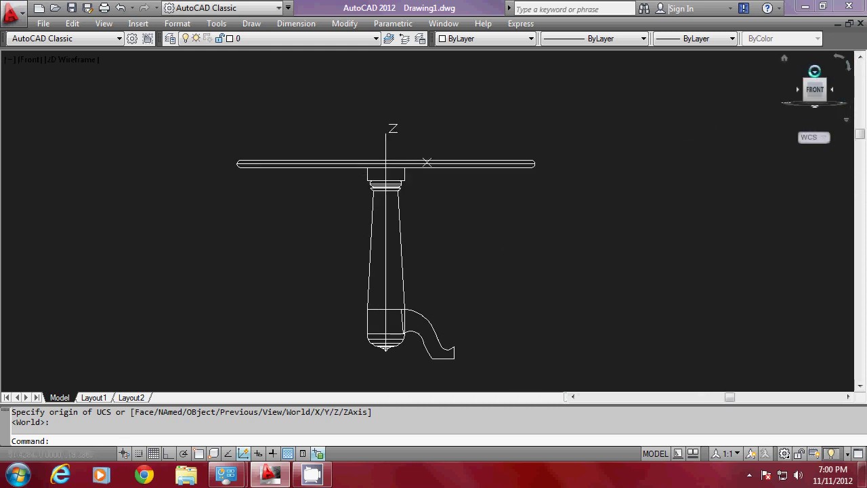
left_click(813, 71)
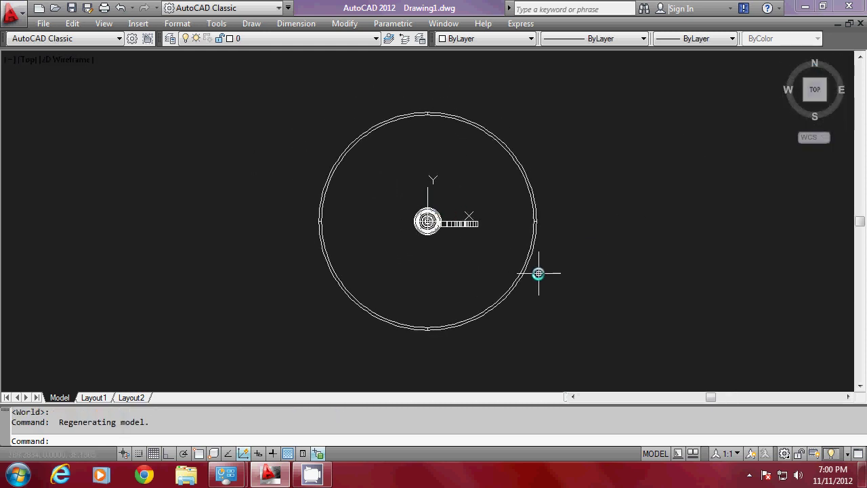
Move the extruded leg 1.5 units in the positive Y direction with ortho on, centring it on the support
scroll(476, 231, "up", 3)
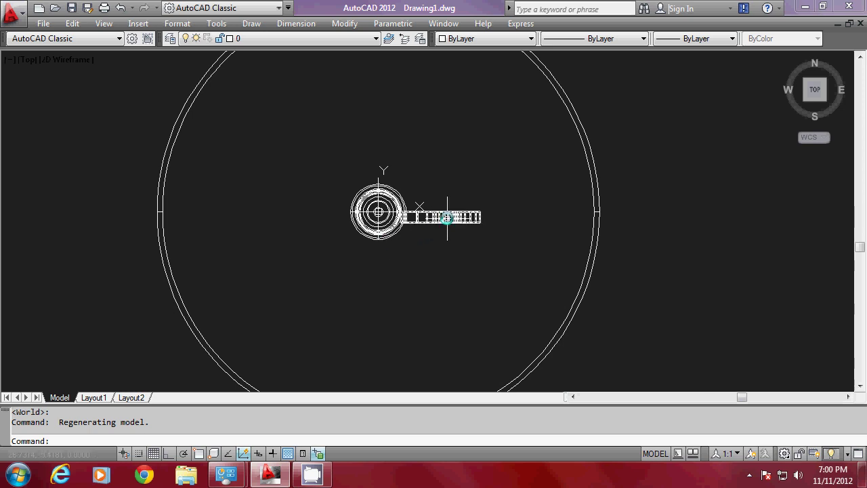
scroll(438, 211, "up", 2)
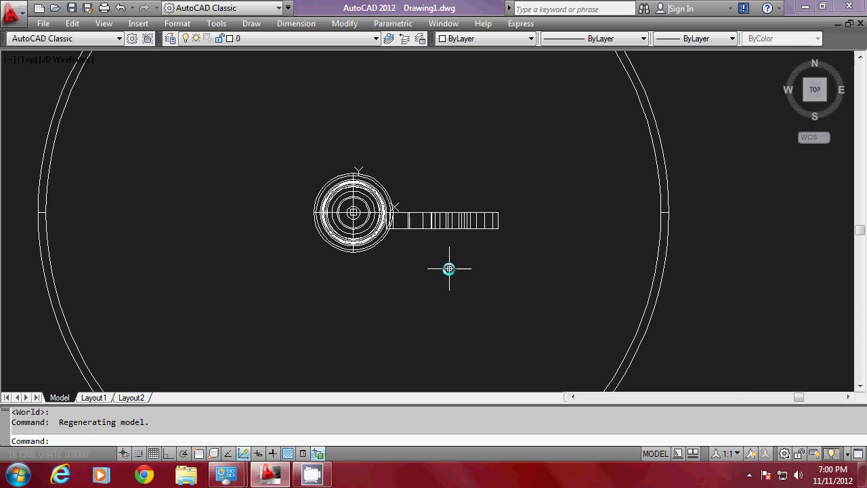
type("m")
key("Return")
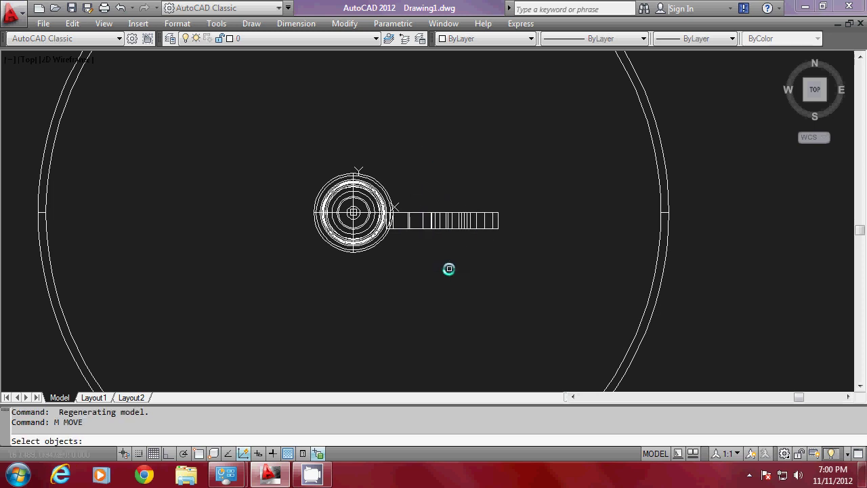
left_click(506, 273)
left_click(453, 185)
key("Return")
left_click(465, 311)
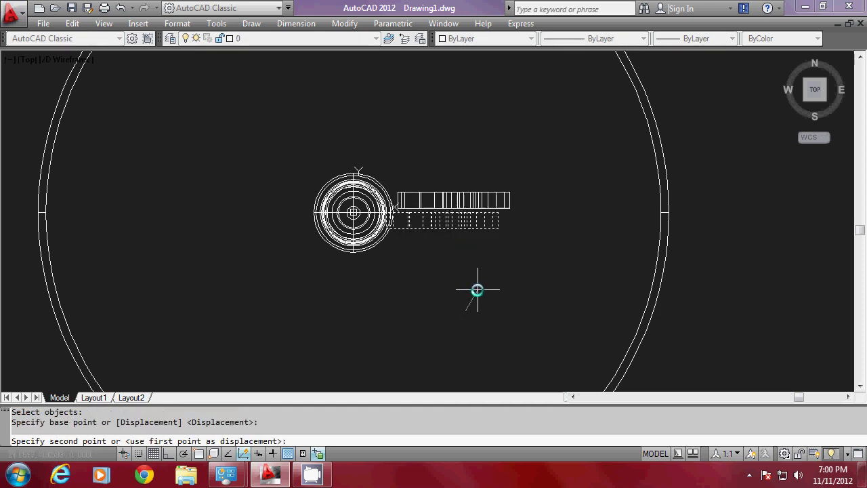
key("F8")
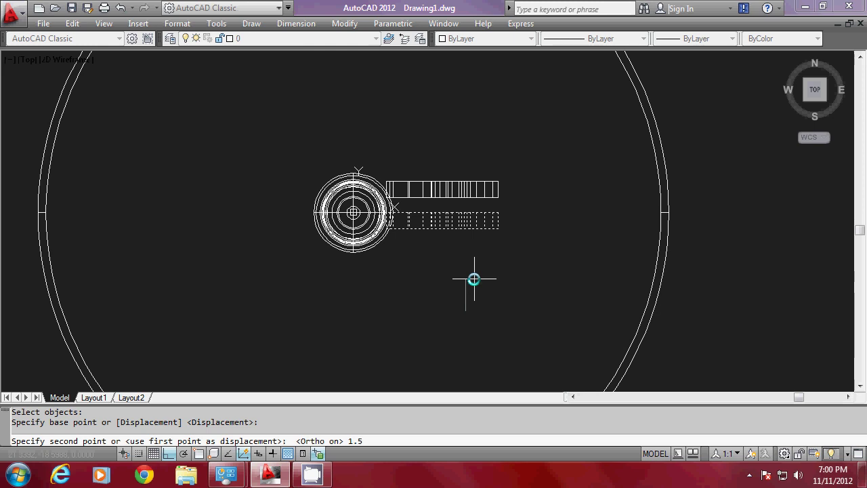
key("Return")
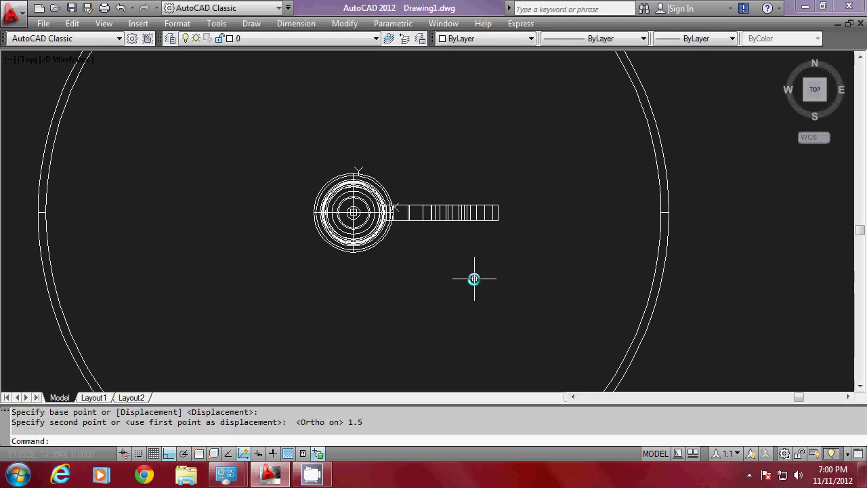
Create a classic polar array of the leg around the support's centre with 4 items filling 360 degrees, rotated as copied
scroll(444, 212, "up", 1)
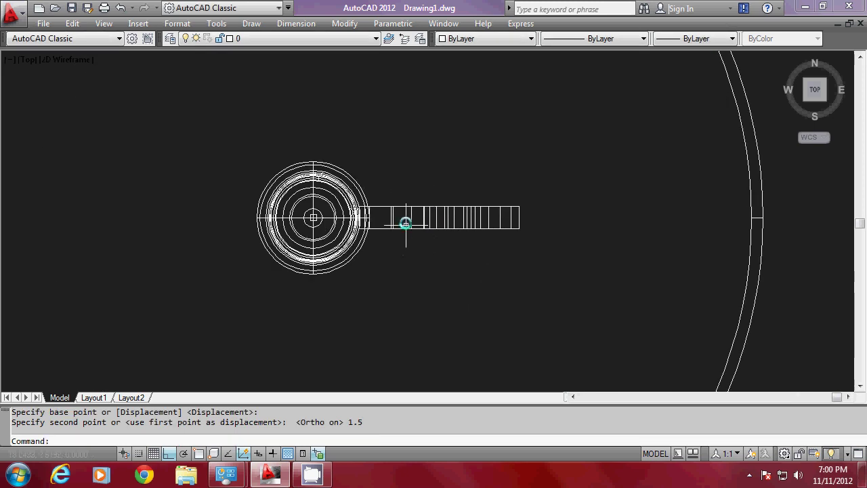
scroll(407, 241, "down", 2)
scroll(430, 187, "down", 2)
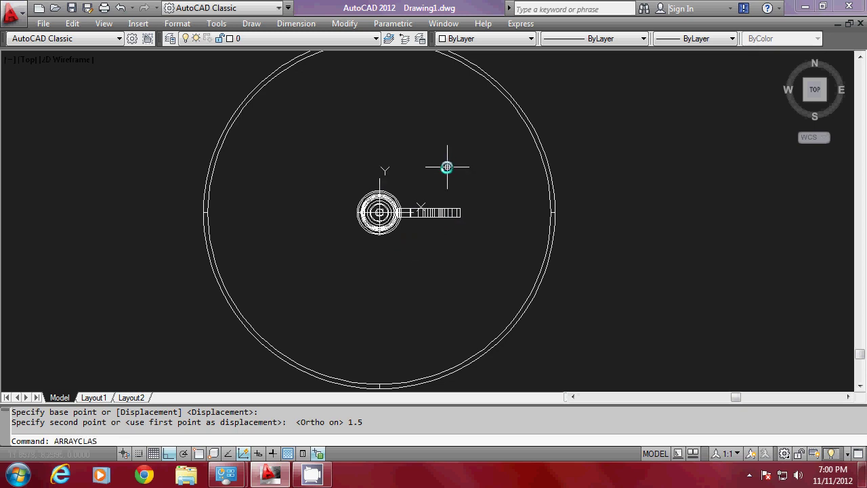
key("Return")
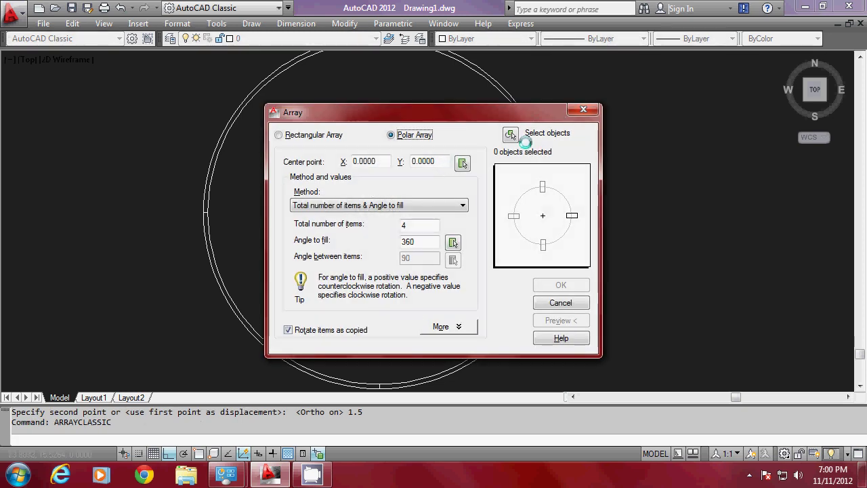
left_click(513, 134)
left_click(449, 227)
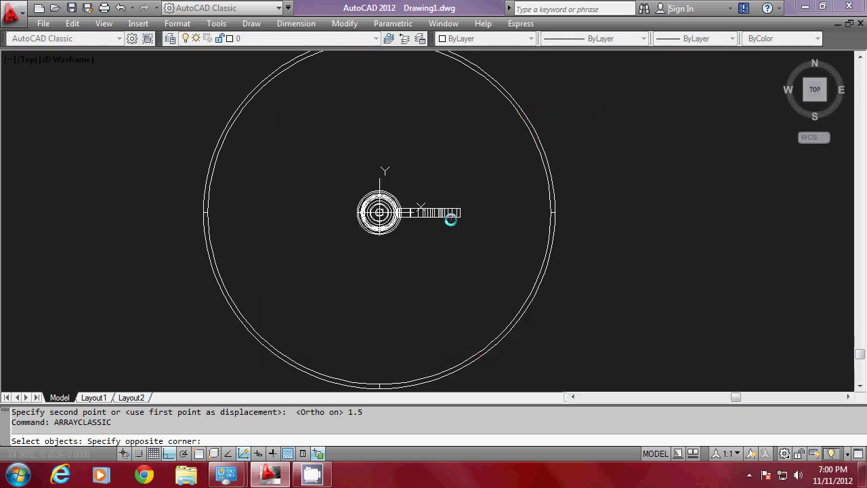
left_click(445, 213)
key("Return")
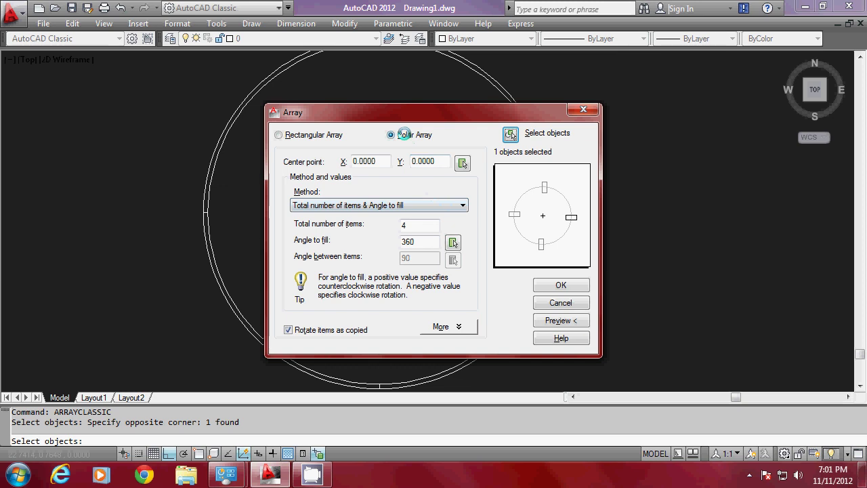
left_click(462, 163)
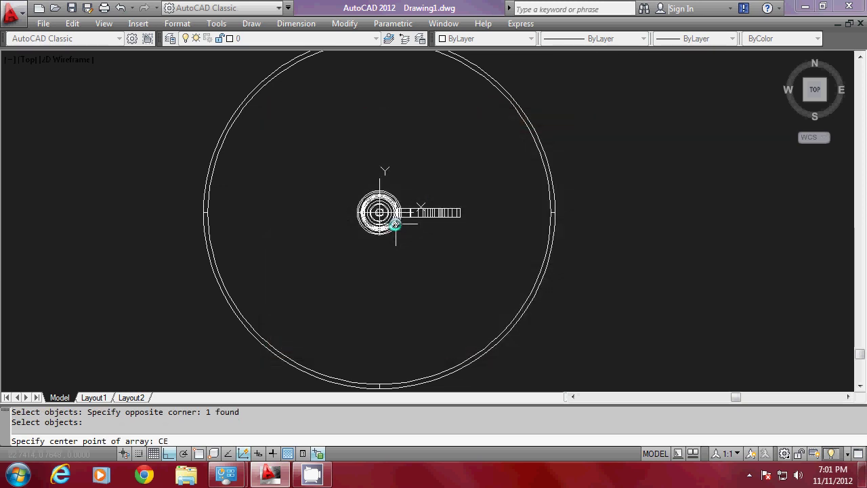
left_click(386, 218)
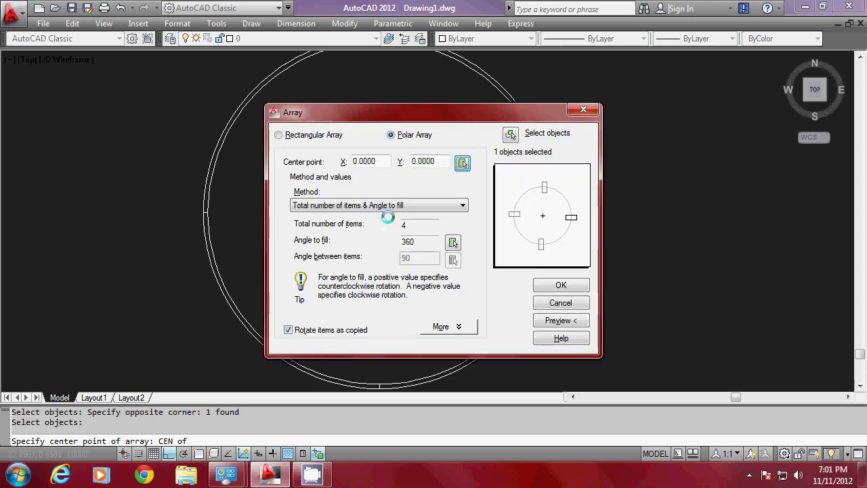
left_click(410, 226)
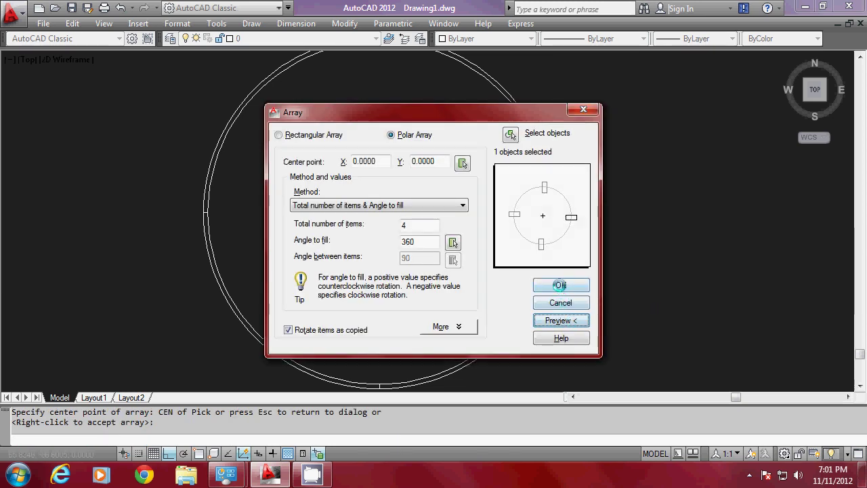
left_click(560, 284)
Show the table in the SE isometric view and hide its hidden lines
scroll(492, 265, "down", 2)
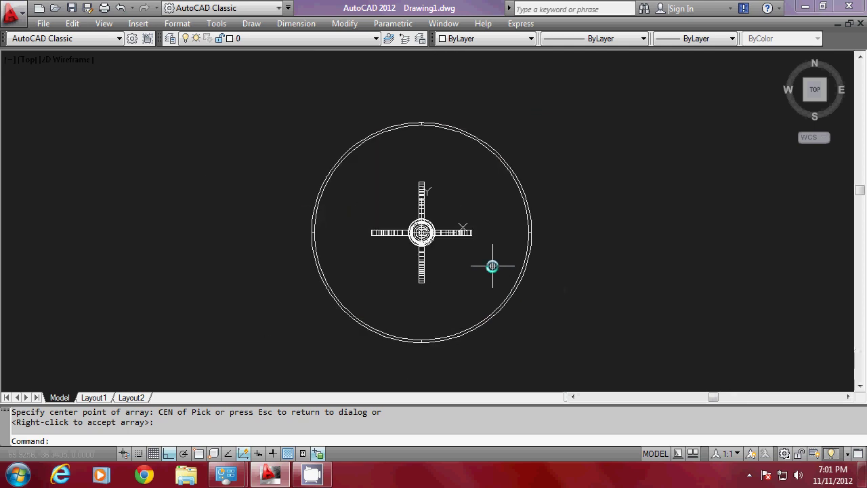
scroll(499, 310, "up", 2)
scroll(469, 308, "down", 2)
scroll(503, 312, "up", 2)
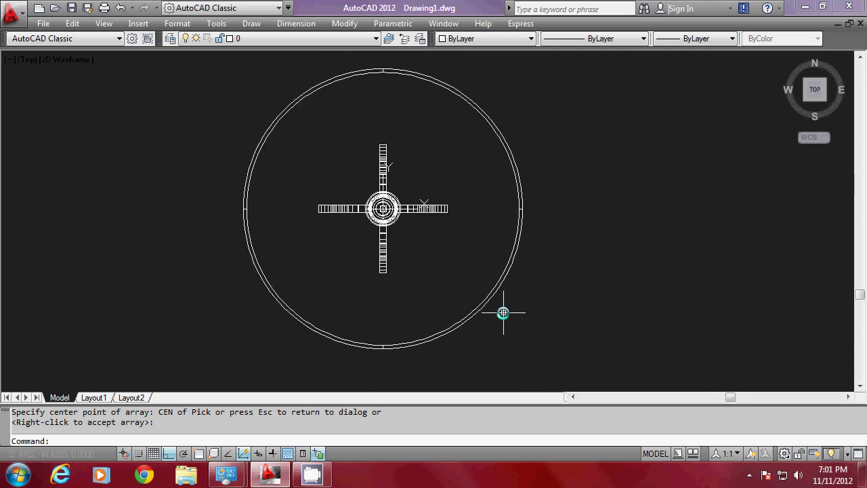
left_click(823, 100)
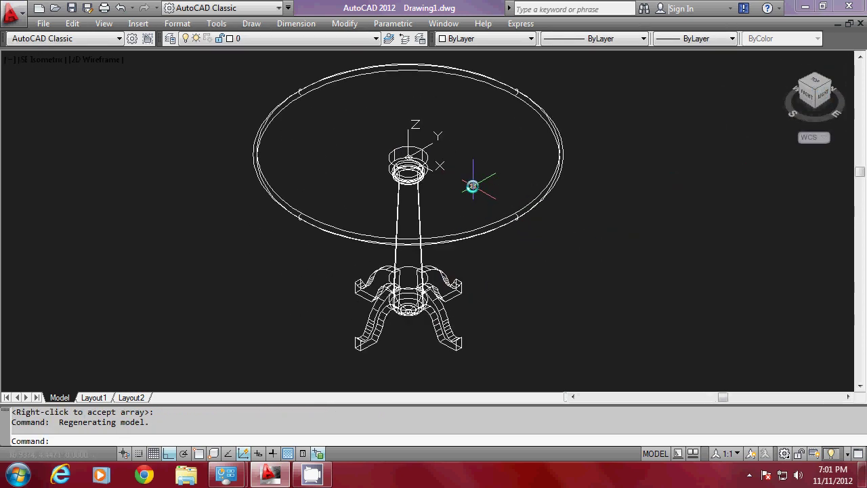
key("Return")
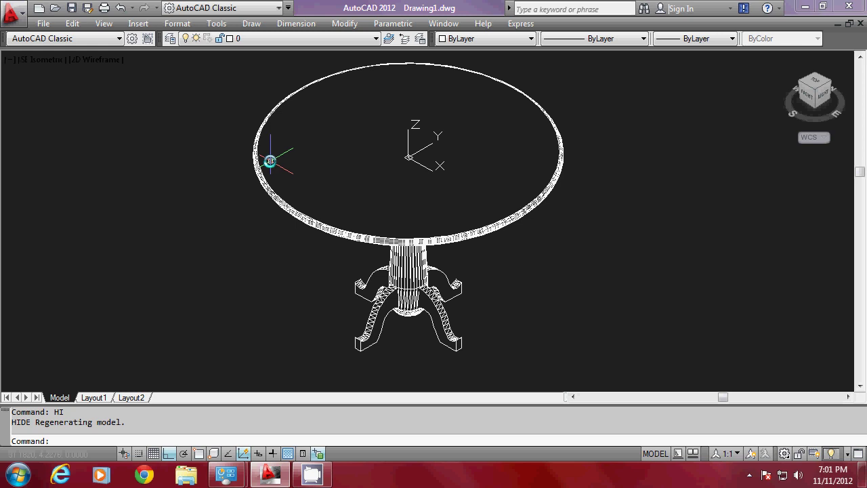
Apply the Realistic visual style to the table
left_click(105, 23)
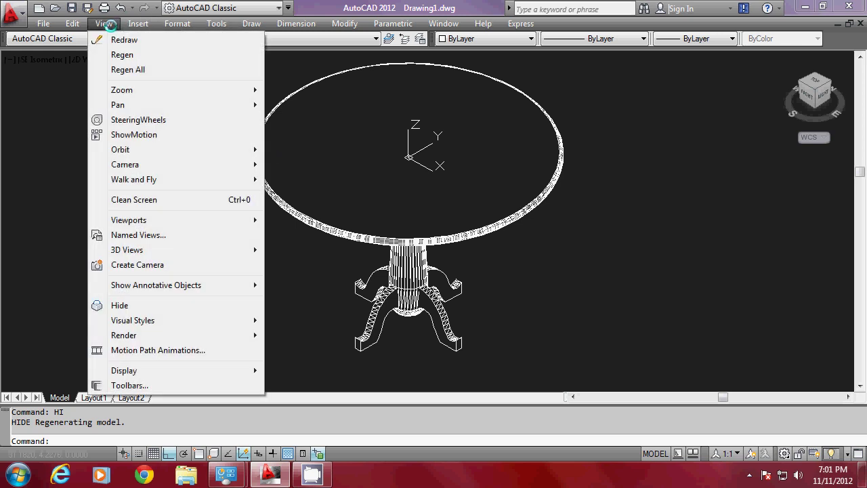
mouse_move(184, 319)
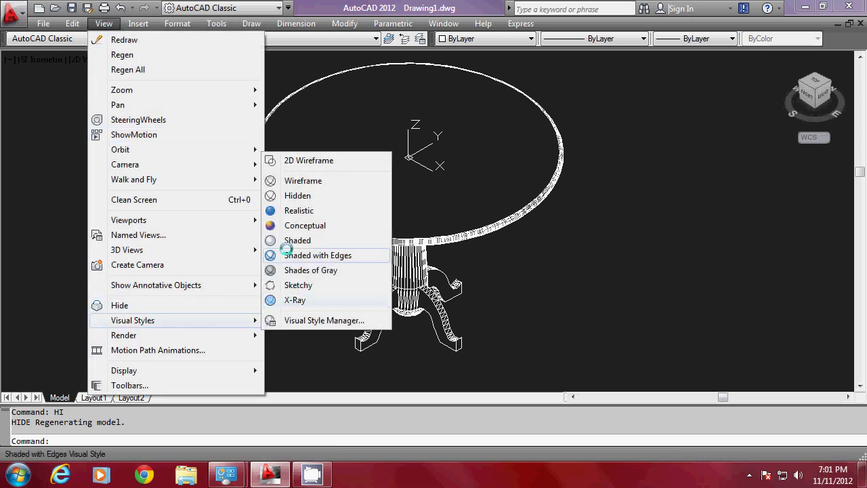
left_click(293, 211)
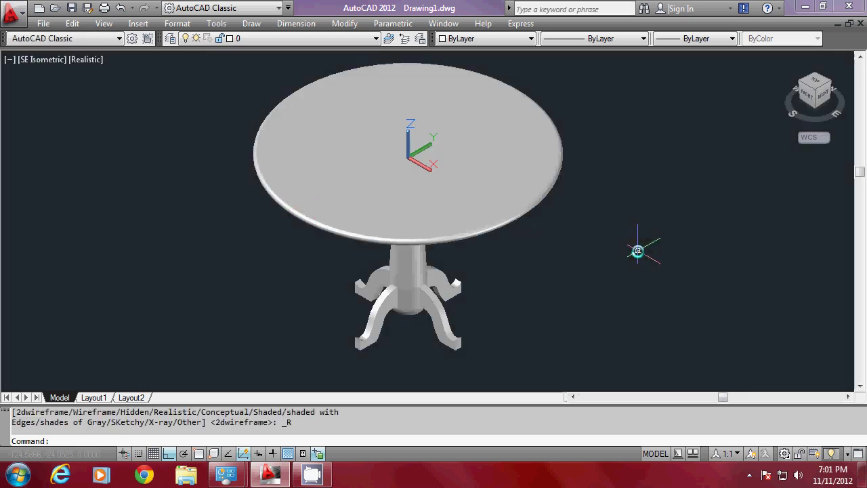
Orbit the shaded table to its right-back side at a slightly lower viewing angle, and exit the orbit
type("BIT")
key("Return")
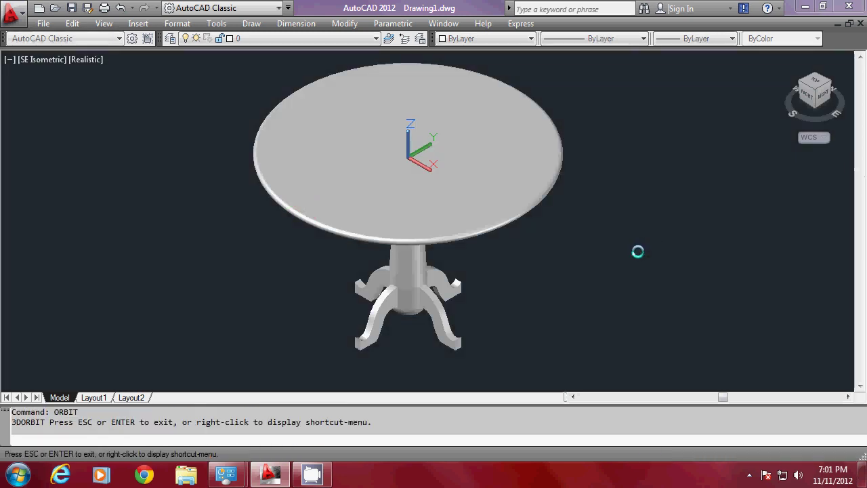
left_click_drag(425, 305, 397, 193)
left_click_drag(443, 334, 382, 244)
right_click(462, 217)
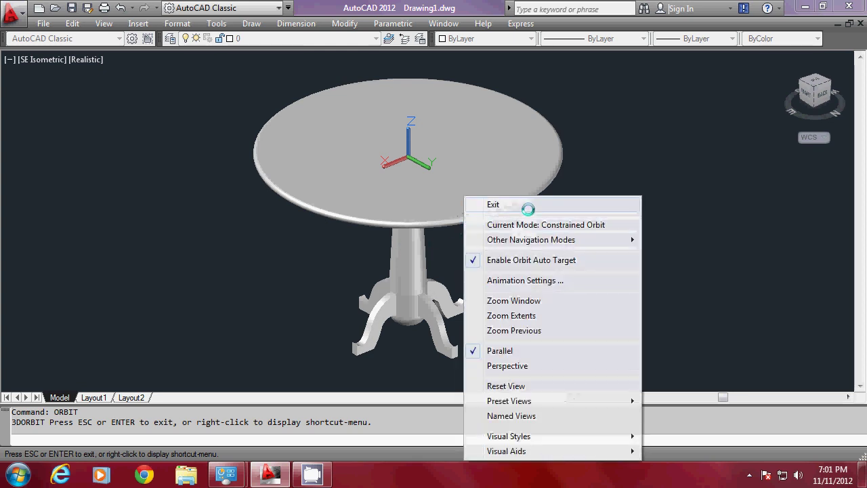
left_click(490, 202)
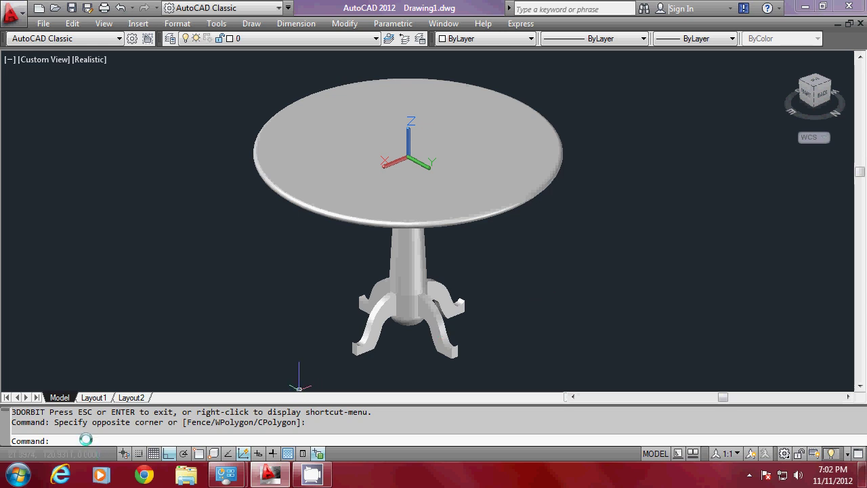
Open the materials browser with RMAT and search its library for TEAK
type("RMAT")
key("Return")
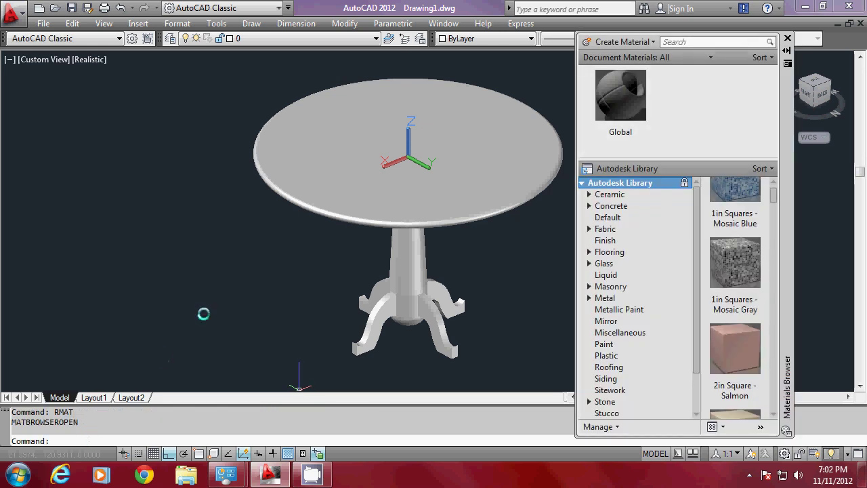
left_click(725, 191)
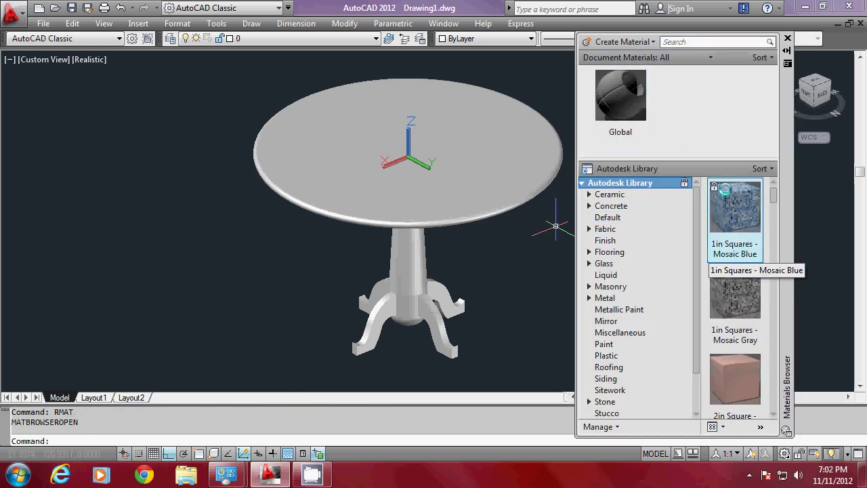
left_click(696, 41)
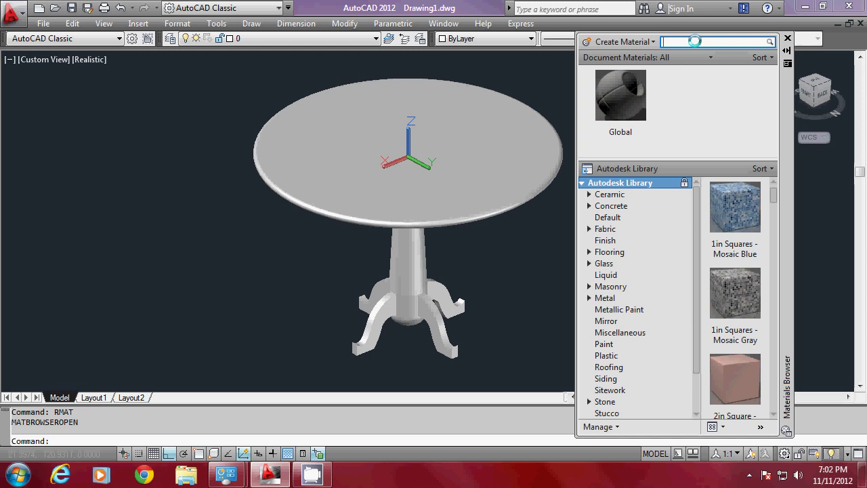
type("TE")
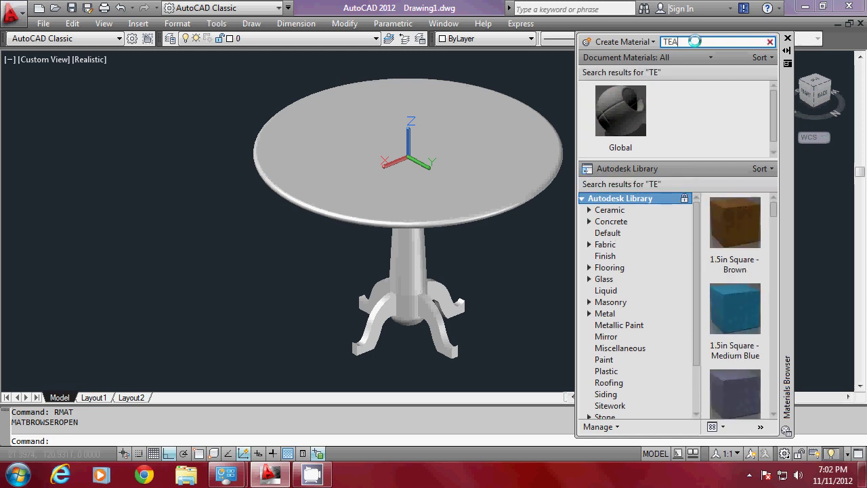
type("A")
double_click(694, 41)
type("TEAK")
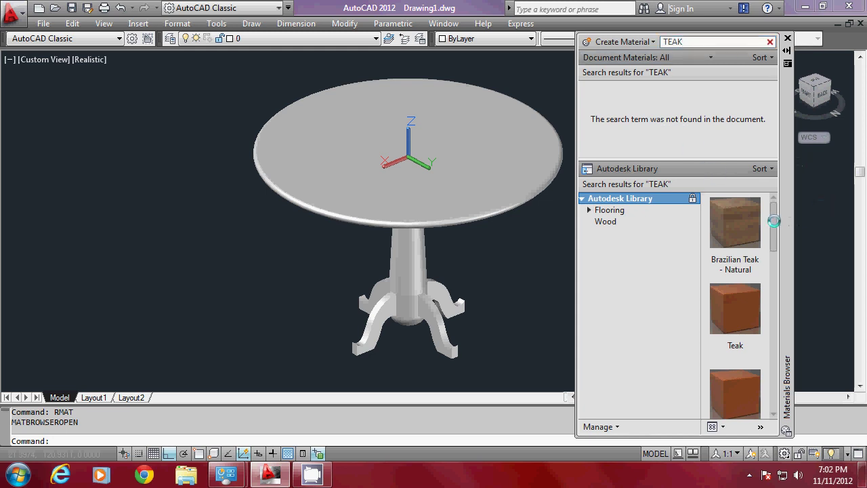
Apply the Teak - Stained Dark No Gloss library material to the whole table, and close the materials browser
mouse_move(778, 217)
left_mouse_down()
mouse_move(777, 329)
mouse_move(787, 212)
left_mouse_up()
left_click_drag(771, 229, 775, 379)
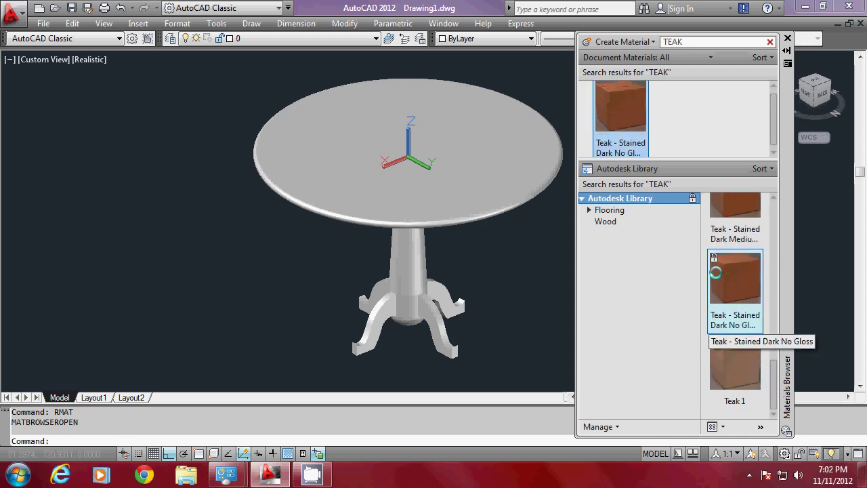
left_click(493, 325)
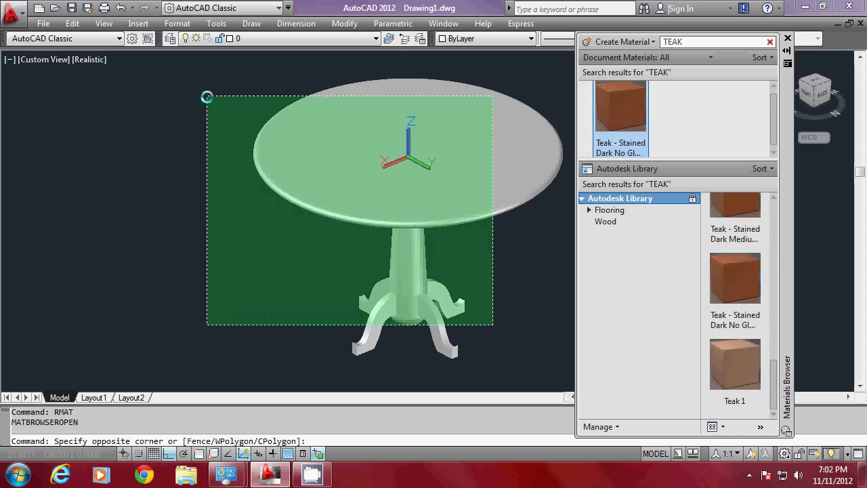
left_click(206, 96)
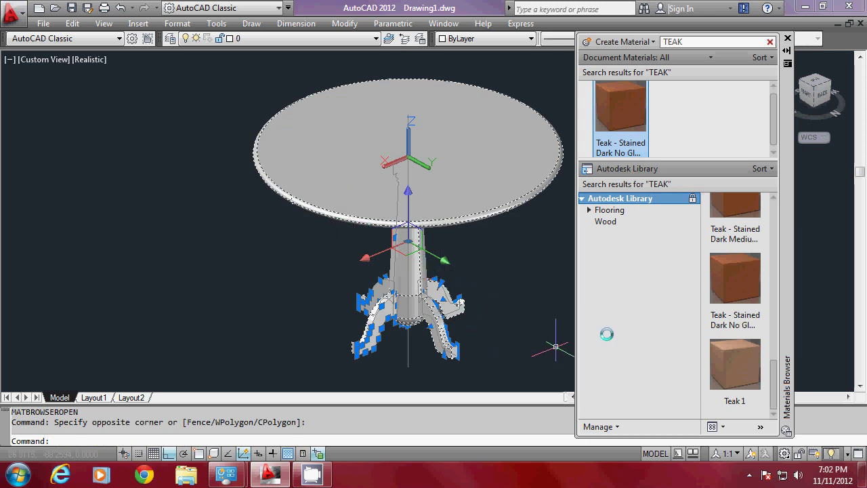
left_click(735, 278)
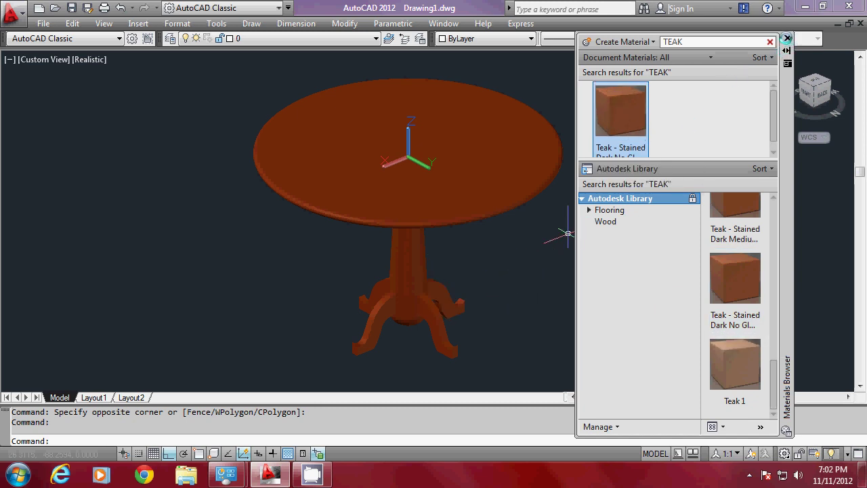
left_click(787, 39)
Orbit the teak table around its vertical axis to view it from the back, and exit the orbit
left_click(620, 248)
left_click(619, 249)
type("ORBIT")
key("Return")
left_click_drag(600, 266, 451, 248)
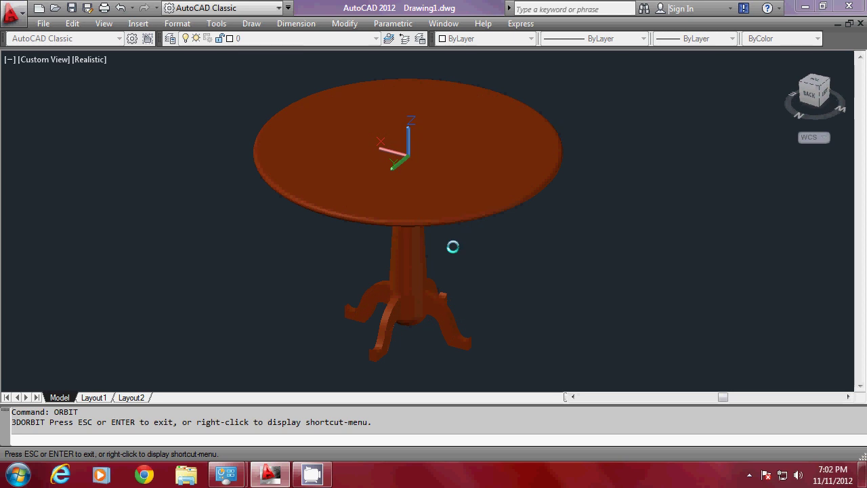
right_click(556, 232)
left_click(587, 197)
left_click(547, 287)
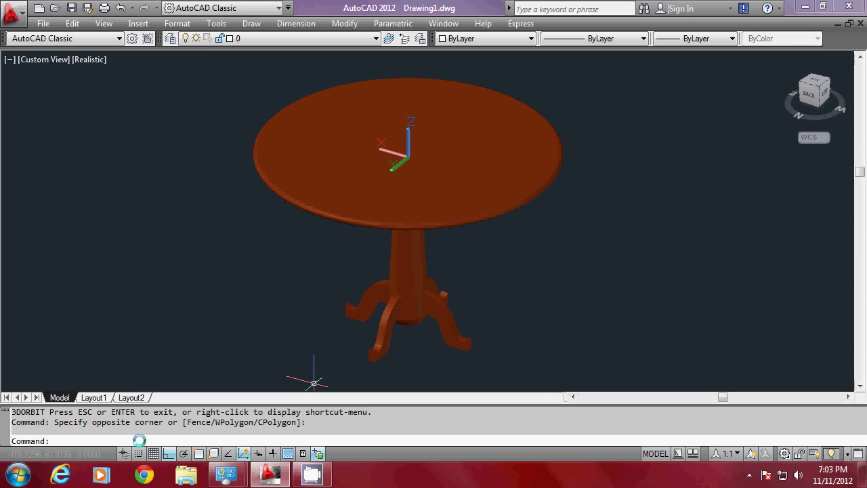
Switch the table to the 2D Wireframe visual style and show the plan view of the current UCS
left_click(103, 23)
mouse_move(150, 317)
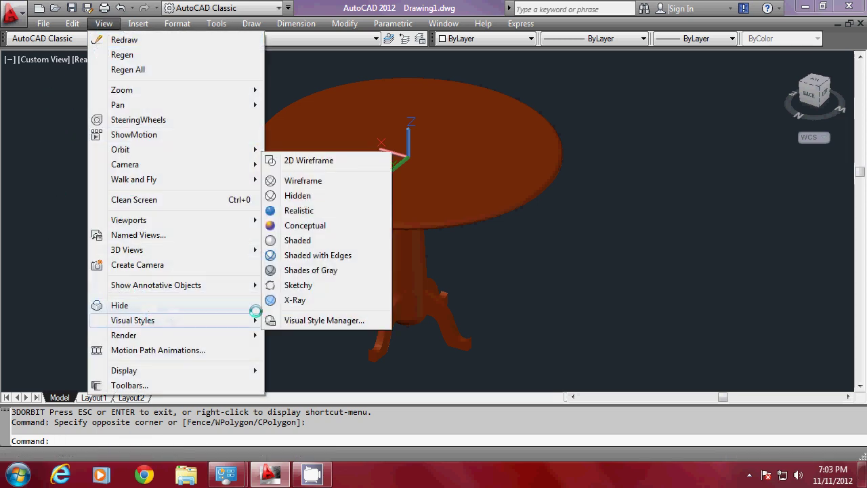
left_click(305, 161)
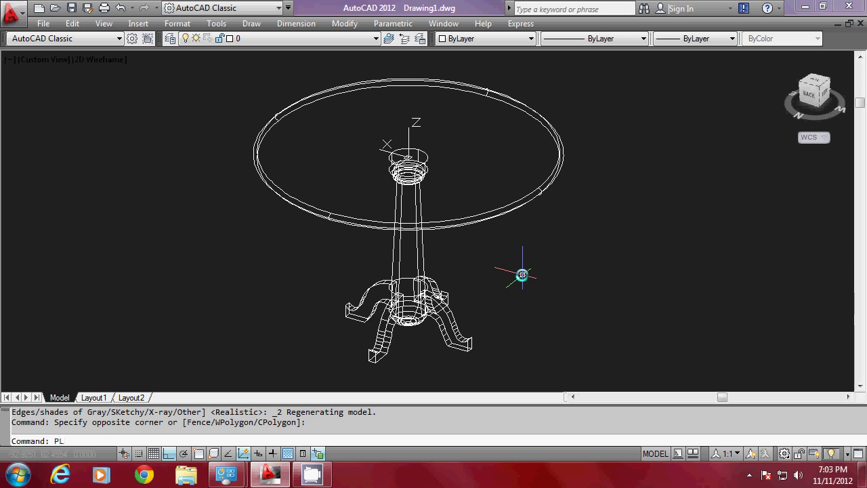
key("Return")
key("Return")
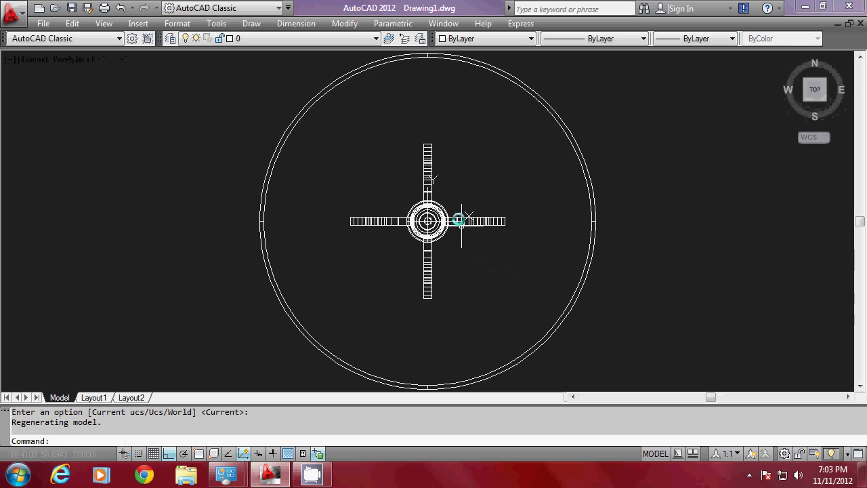
Start the LIGHT command and turn off the default viewport lighting
scroll(409, 157, "down", 5)
scroll(405, 177, "up", 2)
scroll(404, 177, "up", 2)
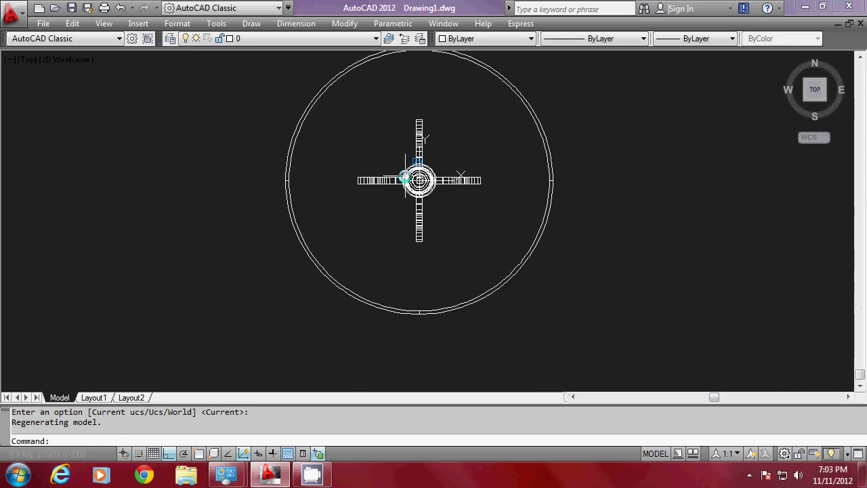
type("LIGHT")
key("Return")
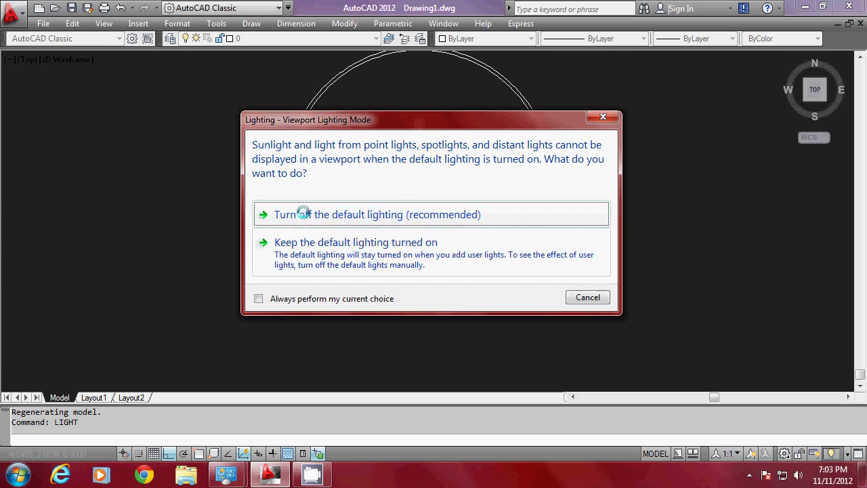
left_click(395, 212)
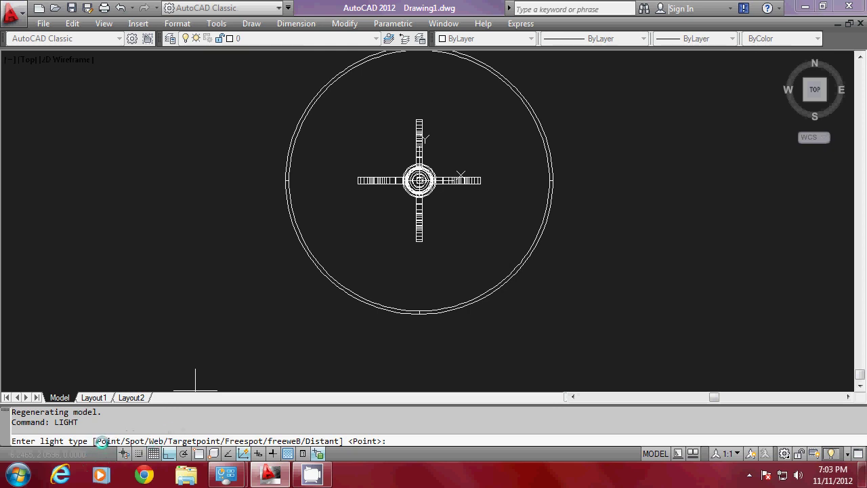
Place a point light outside the tabletop to the southwest, using the .XY filter and a Z height of 100
type("PO")
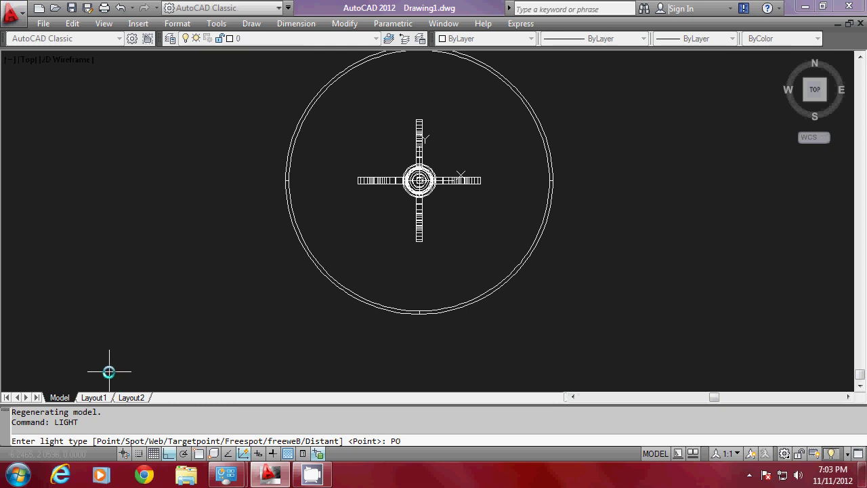
key("Return")
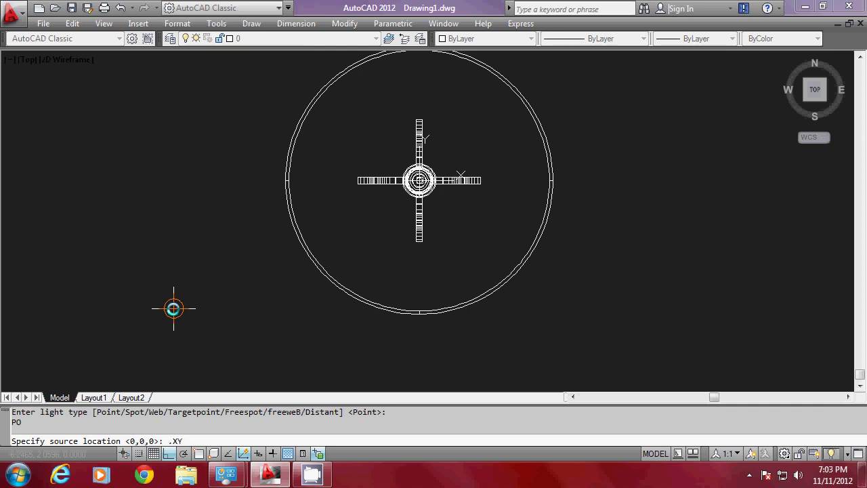
key("Return")
left_click(133, 352)
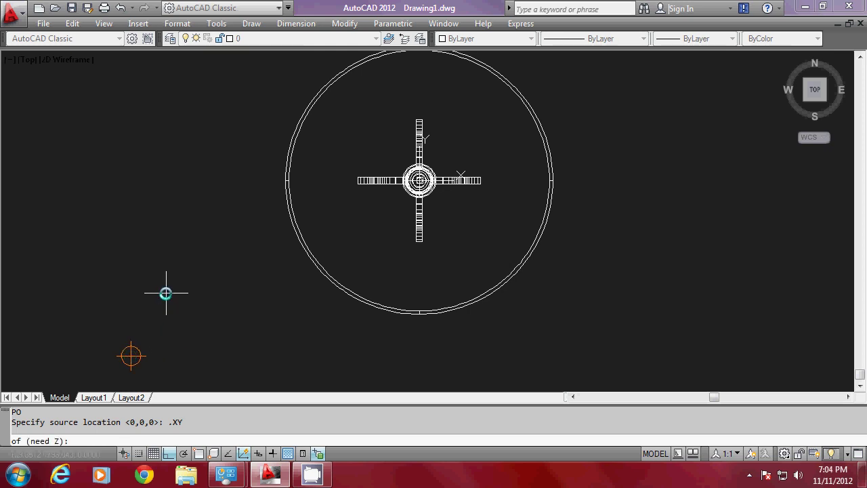
type("100\\")
key("Return")
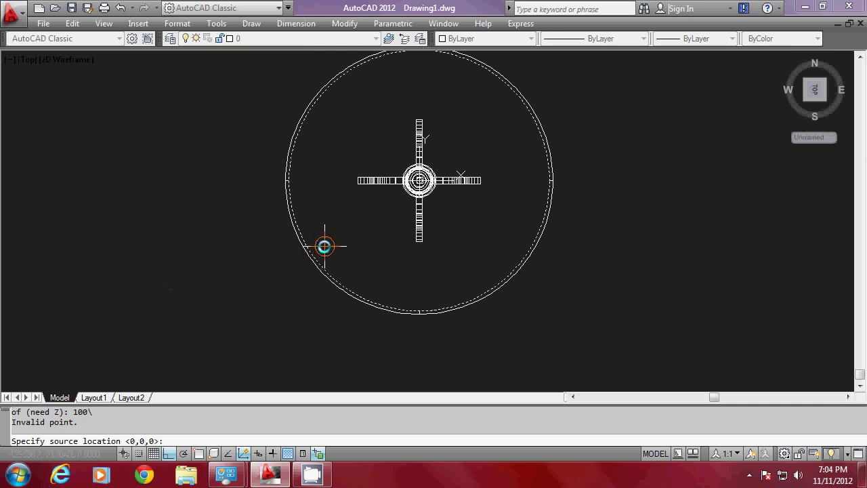
key("Return")
left_click(120, 340)
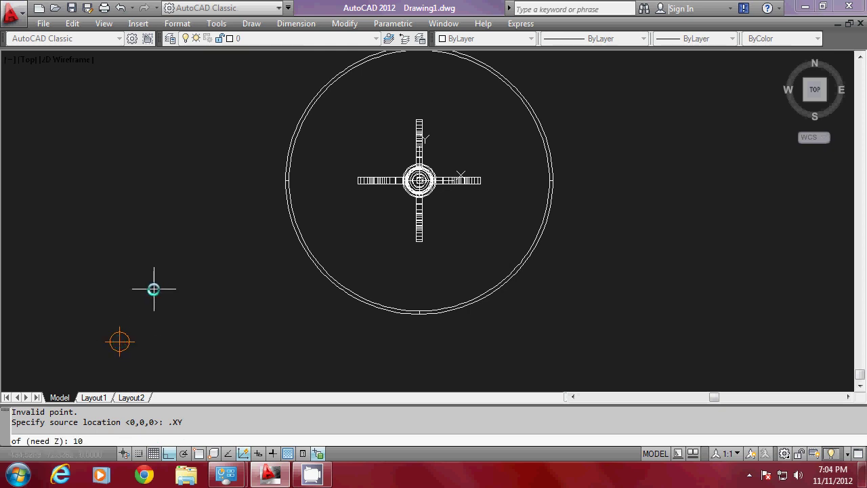
key("Return")
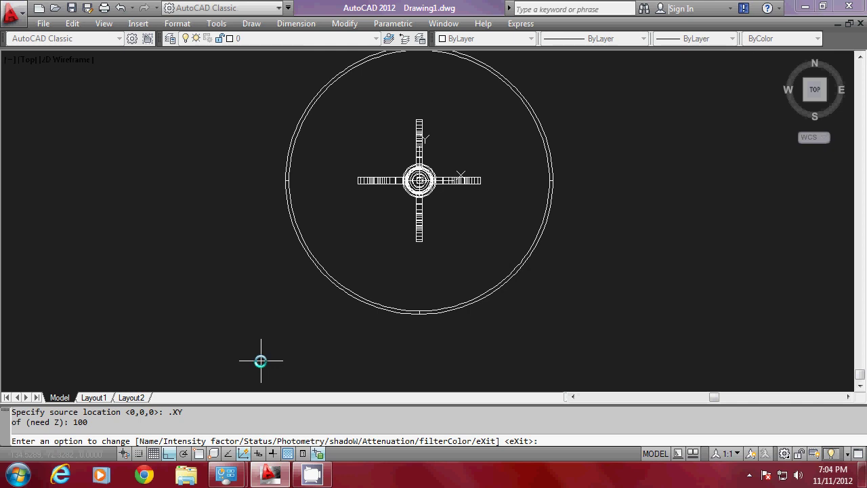
Set the southwest point light's intensity to 5 with its status On, and finish the light
type("I")
key("Return")
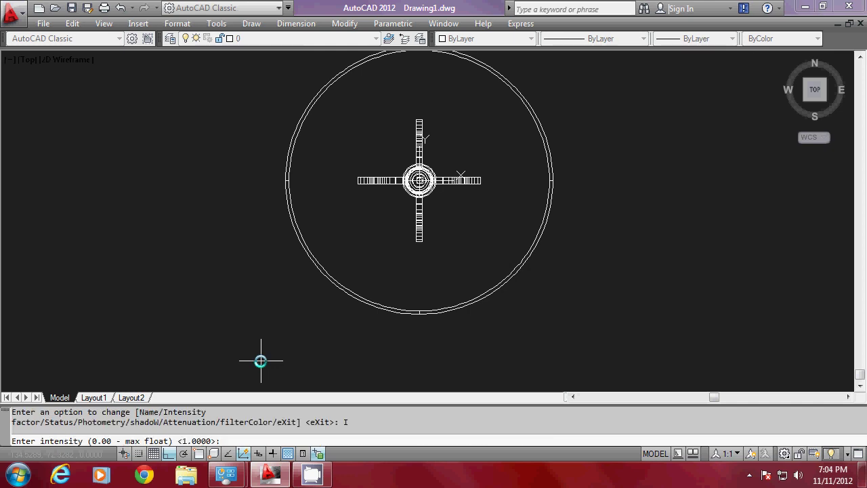
type("5")
key("Return")
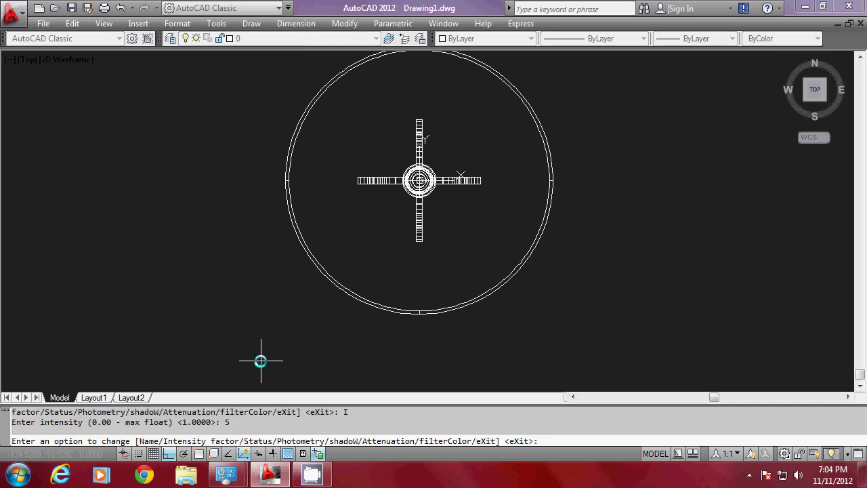
type("S")
key("Return")
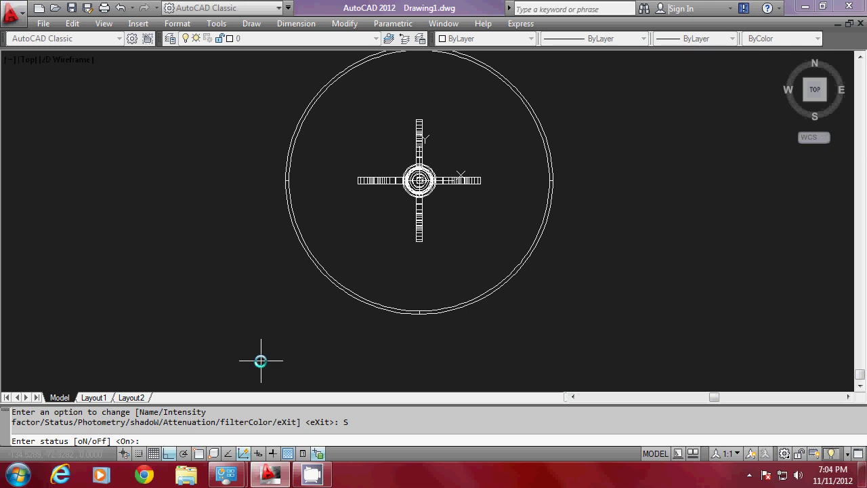
key("Return")
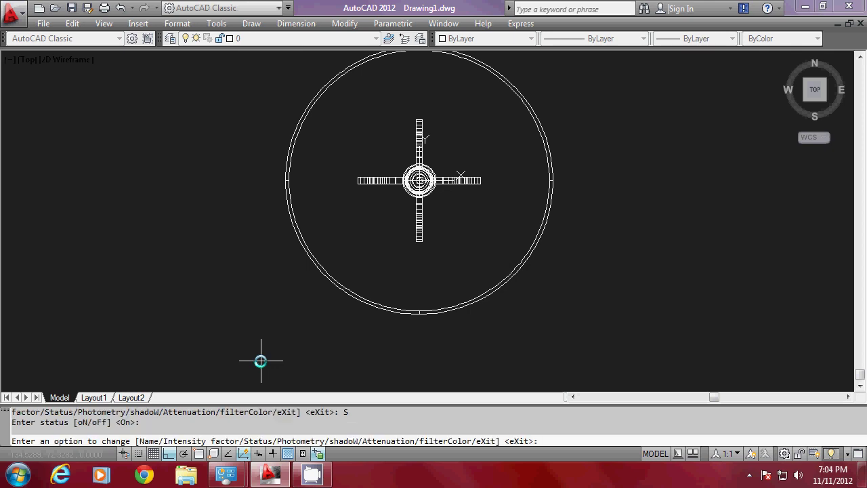
key("Return")
Place a second point light outside the tabletop, slightly south of east, using the .XY filter and a Z value of -50
scroll(336, 206, "down", 4)
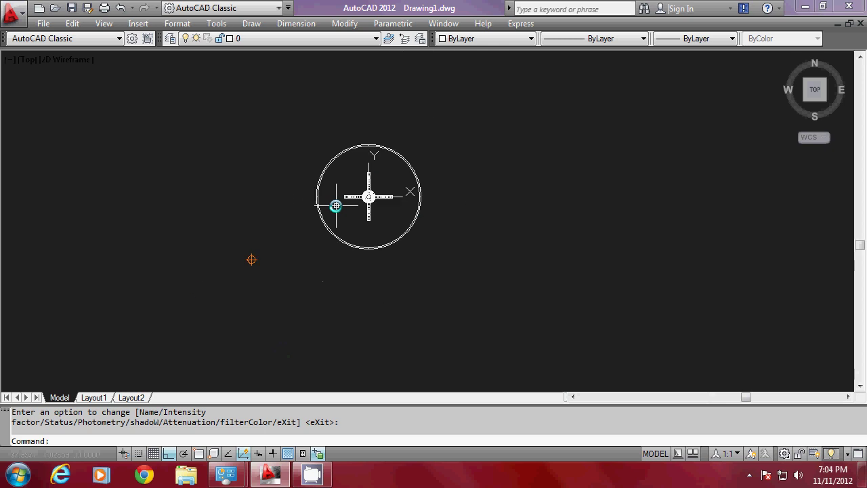
scroll(250, 227, "up", 3)
middle_click_drag(431, 221, 360, 258)
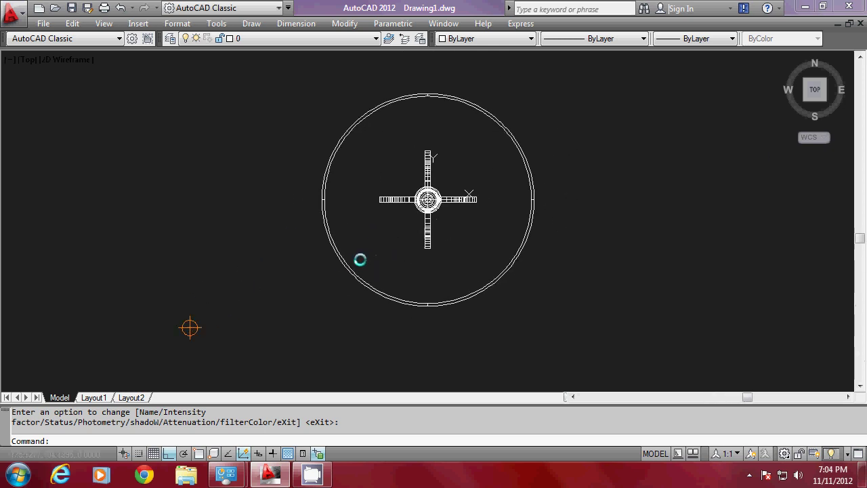
scroll(359, 257, "up", 2)
scroll(196, 238, "down", 2)
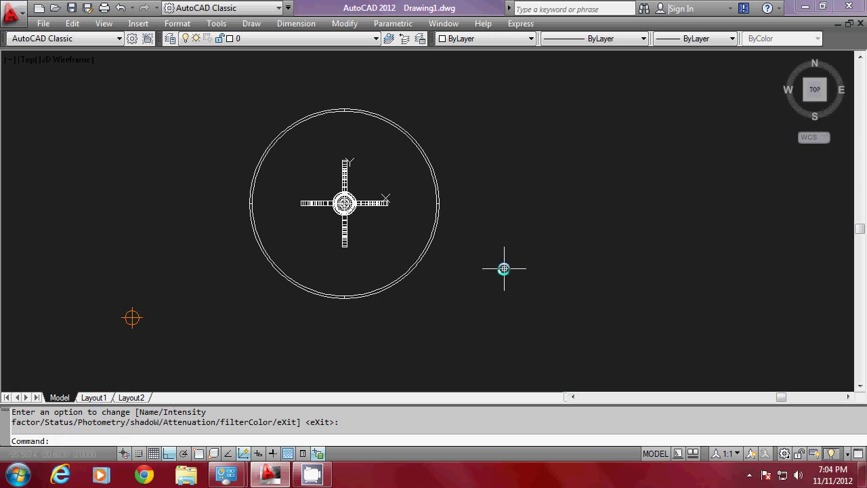
type("PO")
key("Escape")
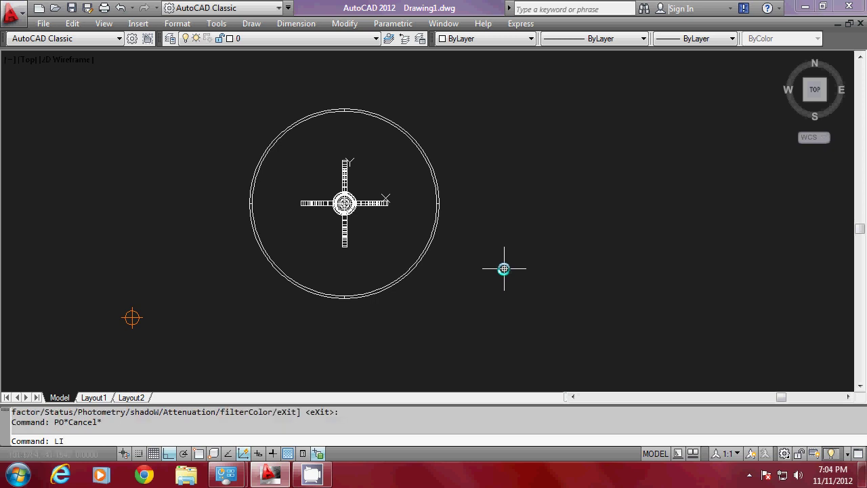
type("LIGHT")
key("Return")
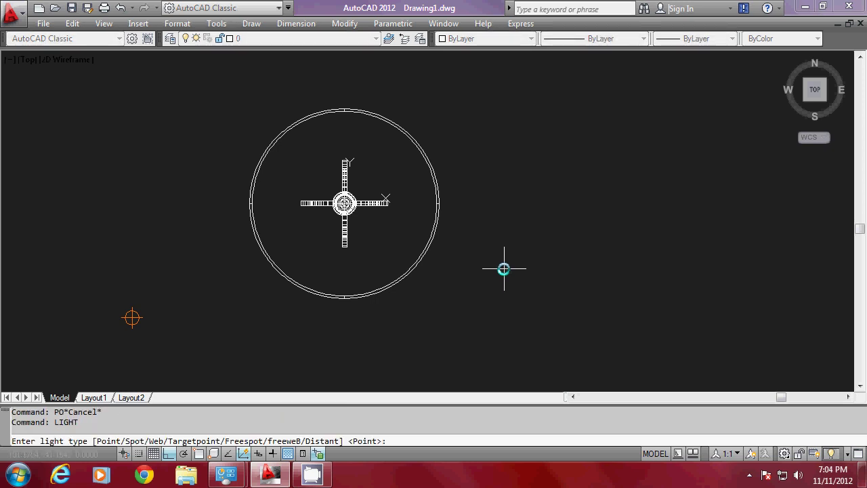
type("PO")
key("Return")
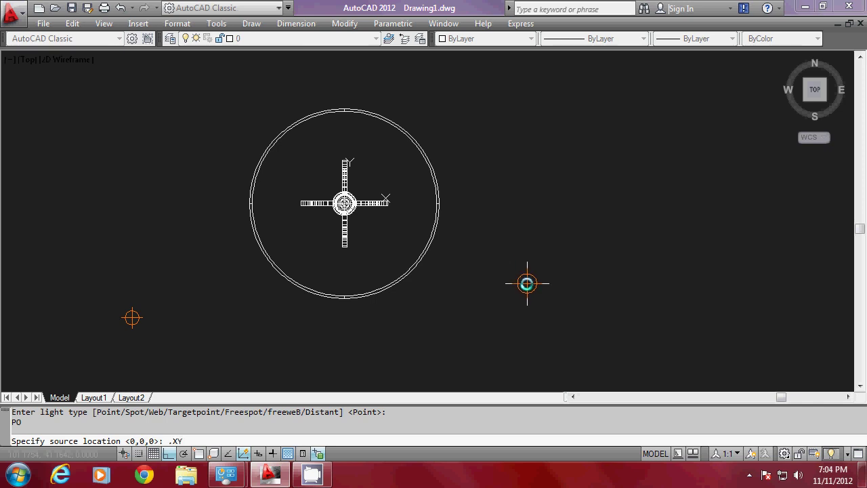
key("Return")
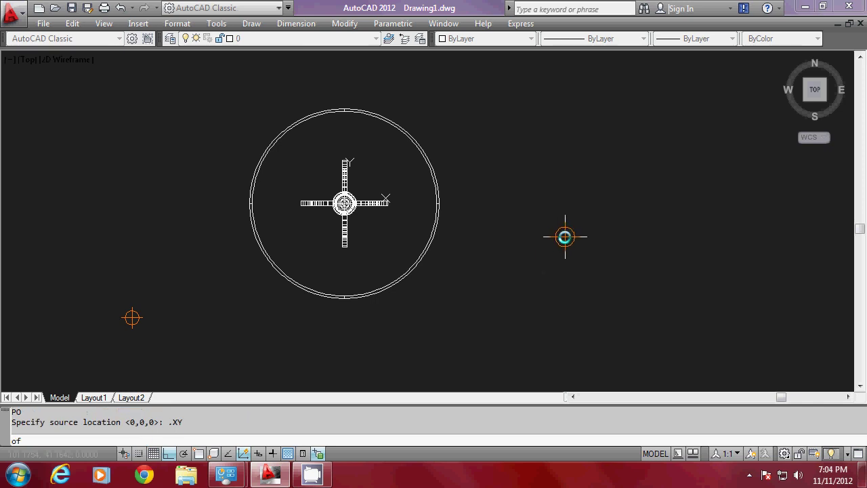
left_click(590, 239)
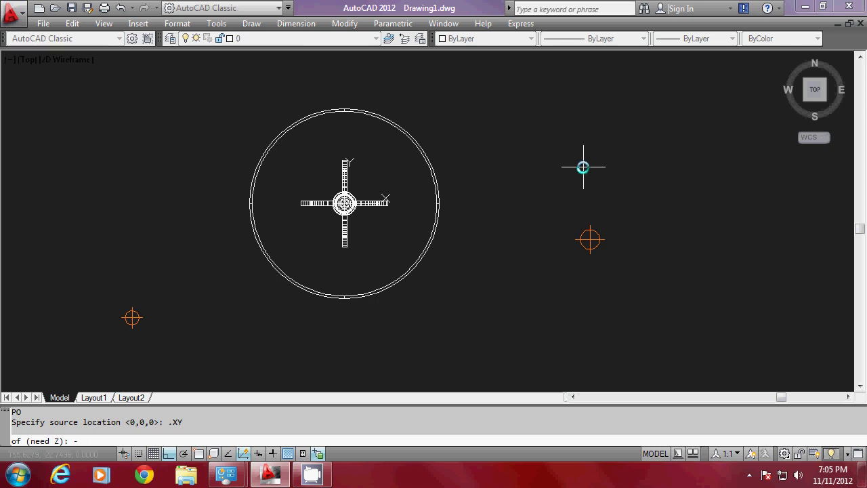
type("50")
key("Return")
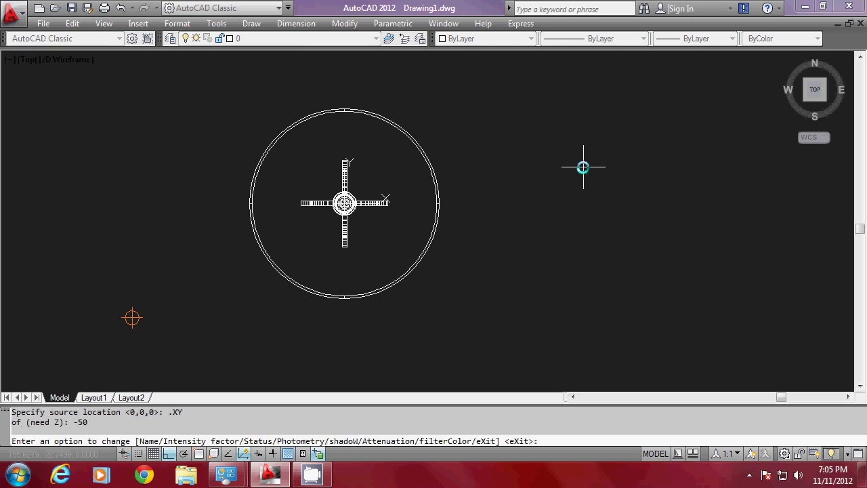
Set the second point light's intensity to 5 and its status to Off, and finish the light
type("I")
key("Return")
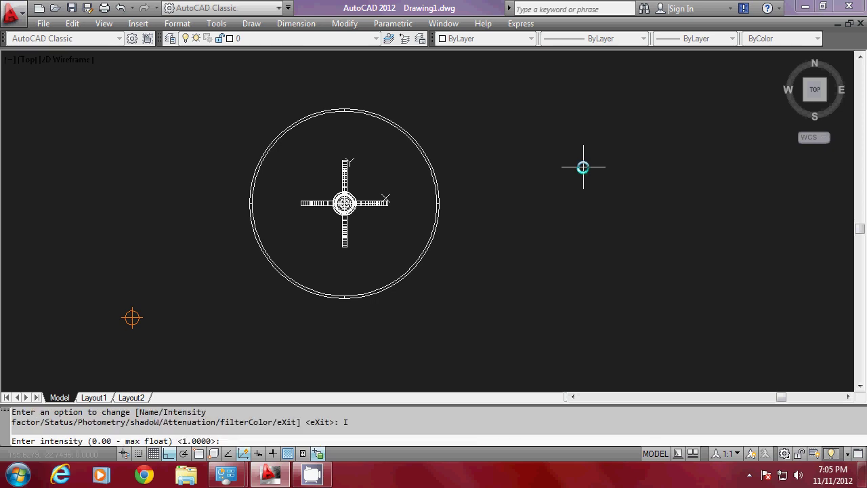
key("Return")
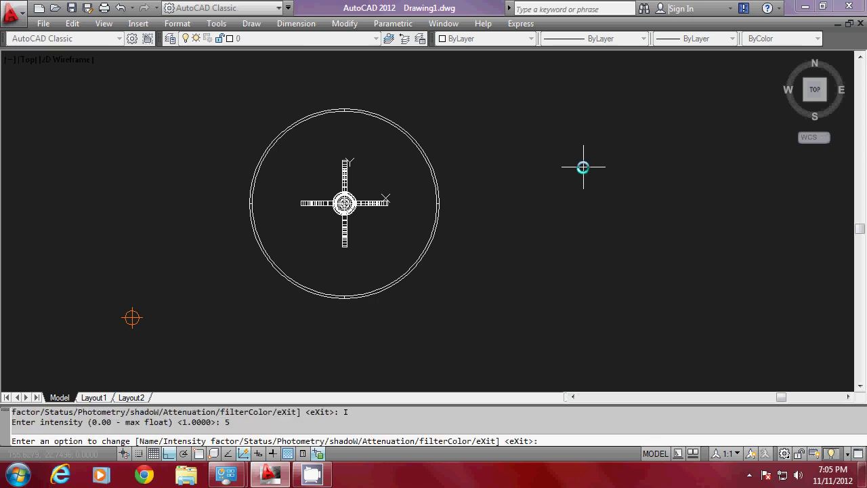
type("S")
key("Return")
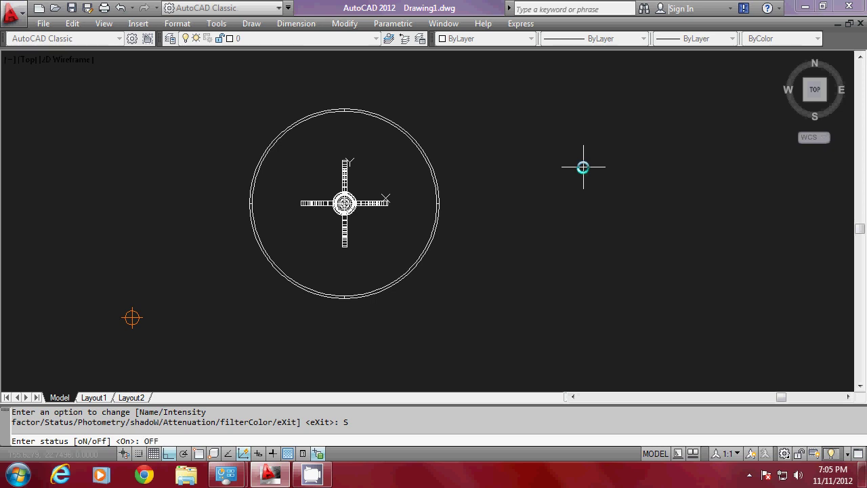
key("Return")
key("Return")
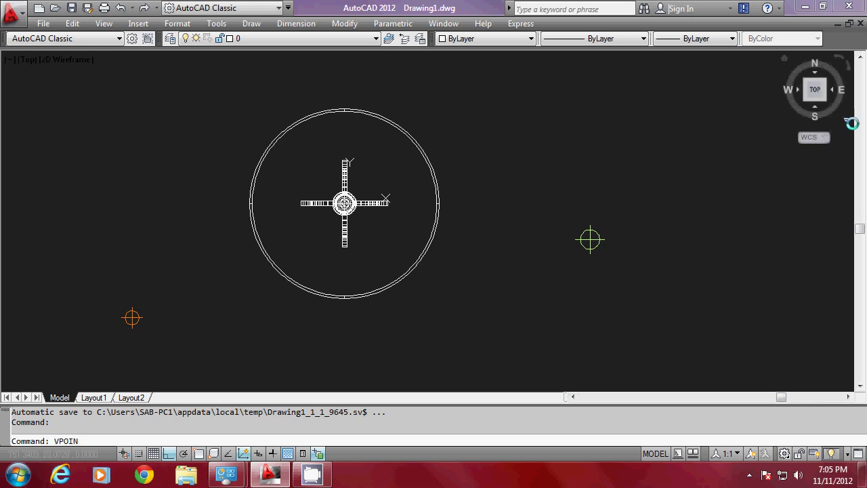
Switch from the top view to the southeast isometric view, framing the whole table
key("Escape")
left_click(824, 101)
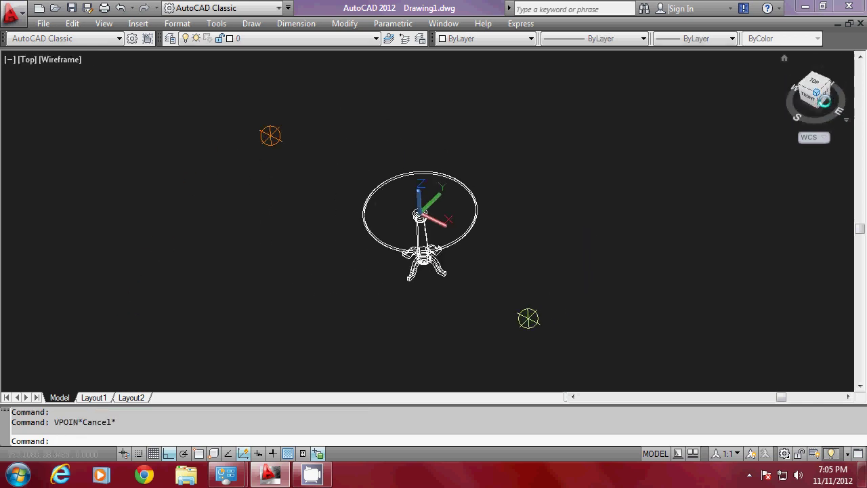
scroll(448, 318, "up", 3)
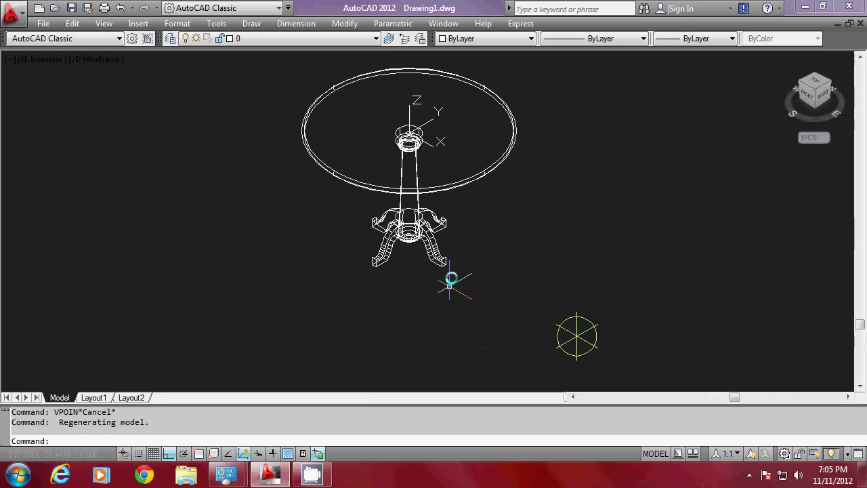
scroll(409, 146, "down", 2)
scroll(408, 144, "up", 3)
scroll(407, 144, "down", 3)
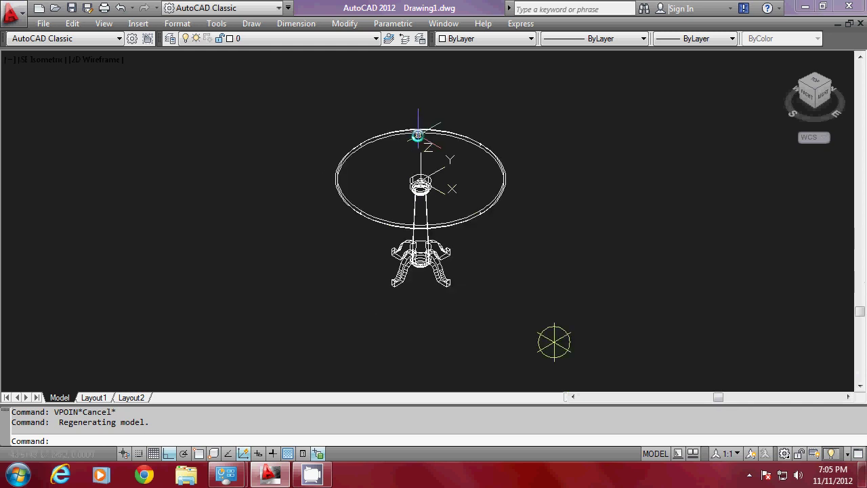
scroll(553, 340, "up", 2)
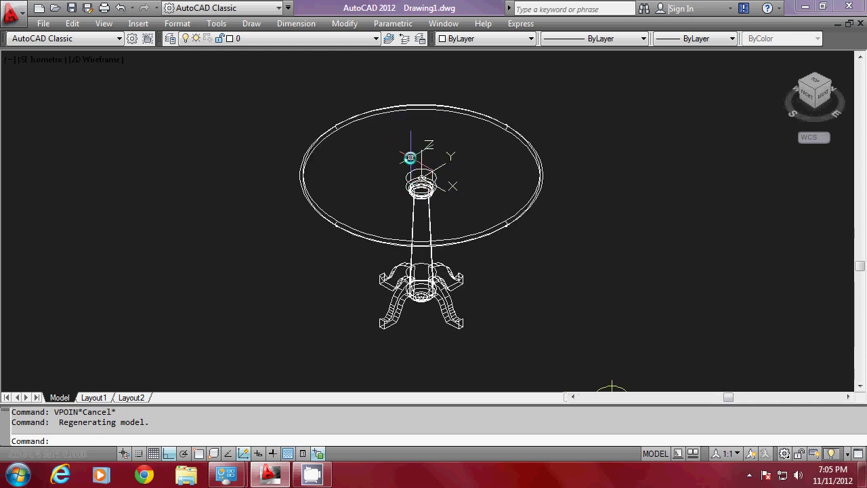
Render the table from the southeast isometric view and close the finished render
type("MDER")
key("Escape")
type("RENDER")
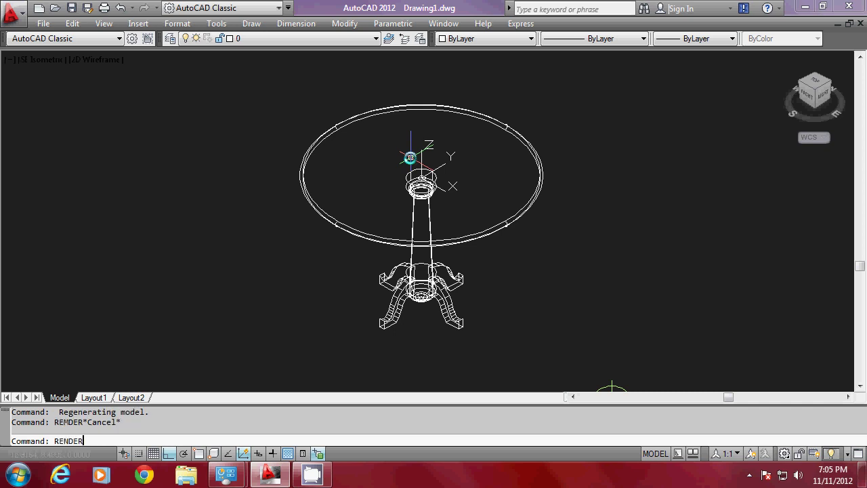
key("Return")
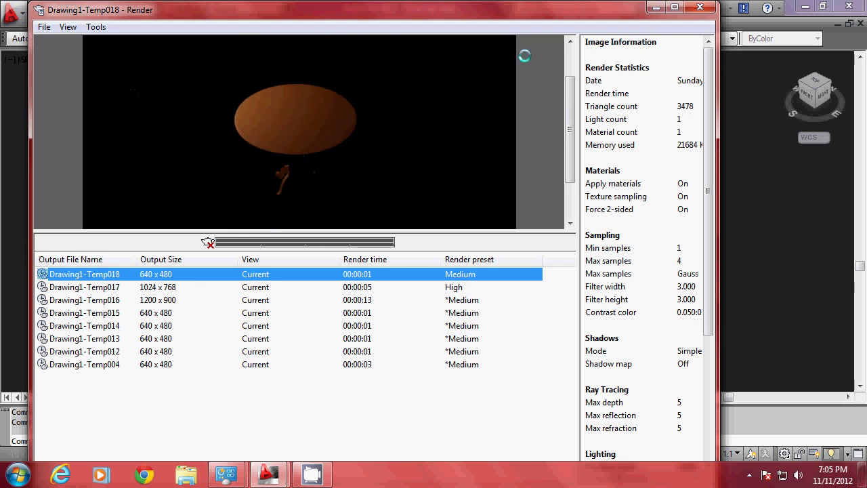
left_click(699, 6)
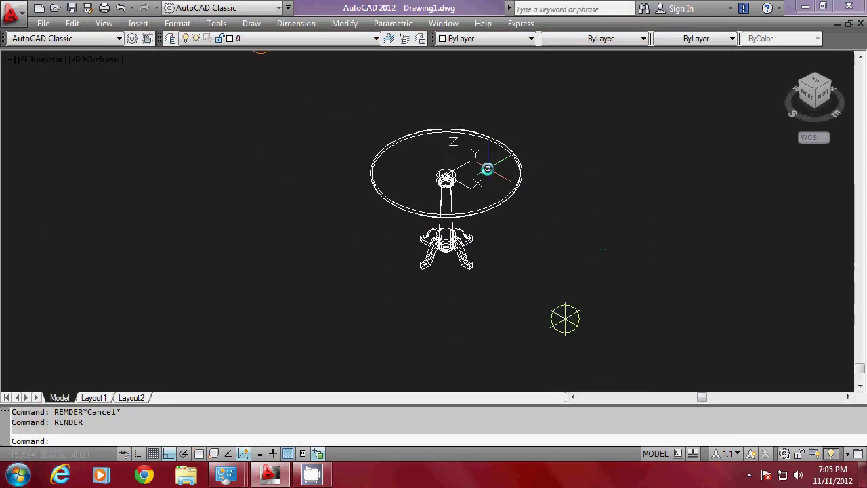
Orbit to a lower, nearly frontal view of the table and exit the orbit command
scroll(487, 203, "down", 4)
scroll(478, 178, "up", 3)
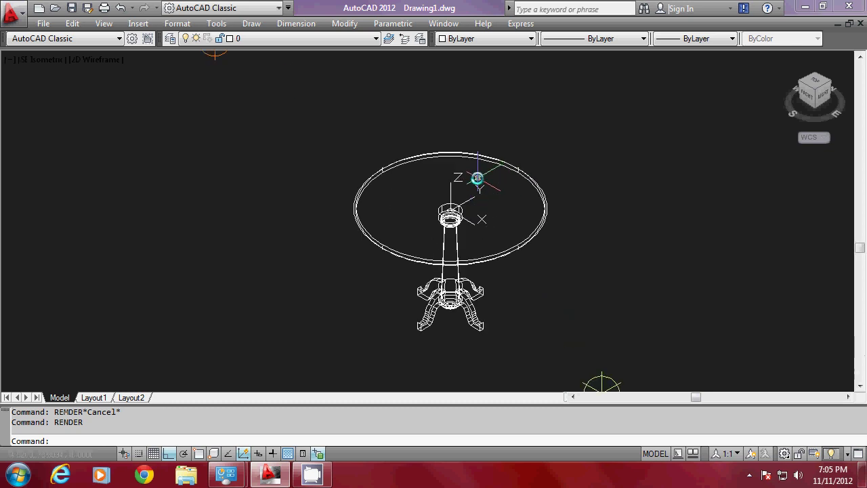
type("IT")
key("Return")
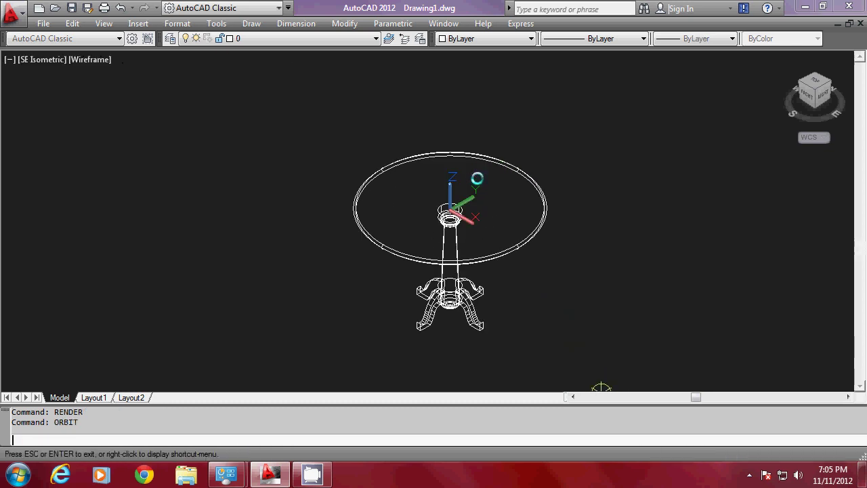
left_click_drag(441, 252, 484, 263)
right_click(475, 197)
left_click(505, 202)
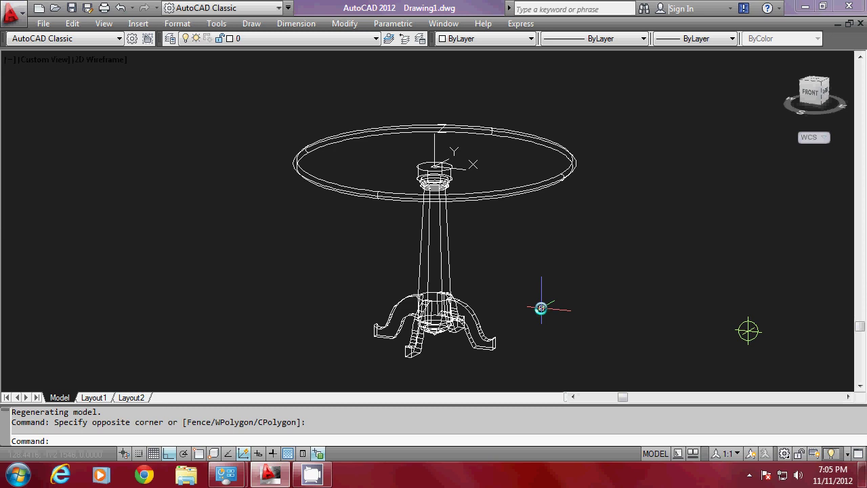
Set the render output size to 1024 x 768 in the advanced render settings and close them
type("RENDER")
key("Escape")
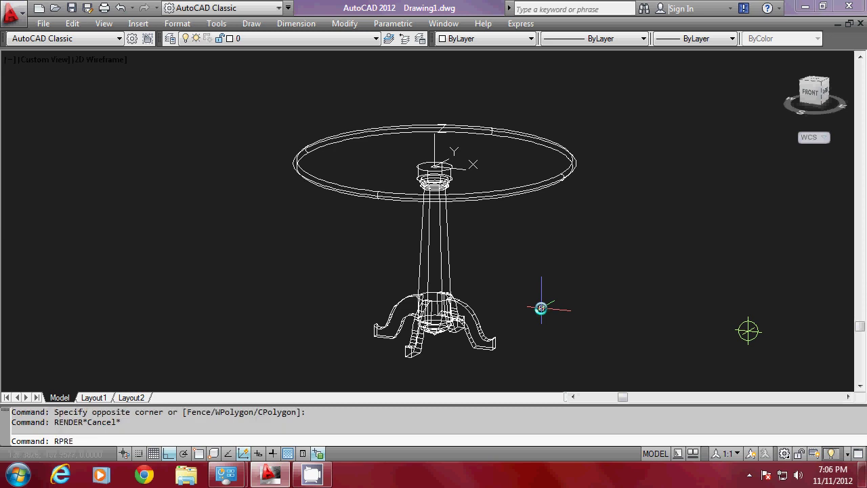
key("Return")
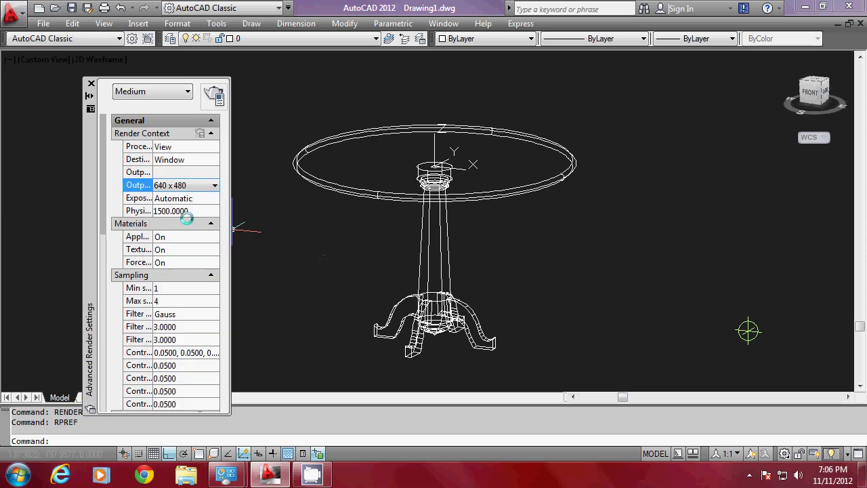
left_click(211, 185)
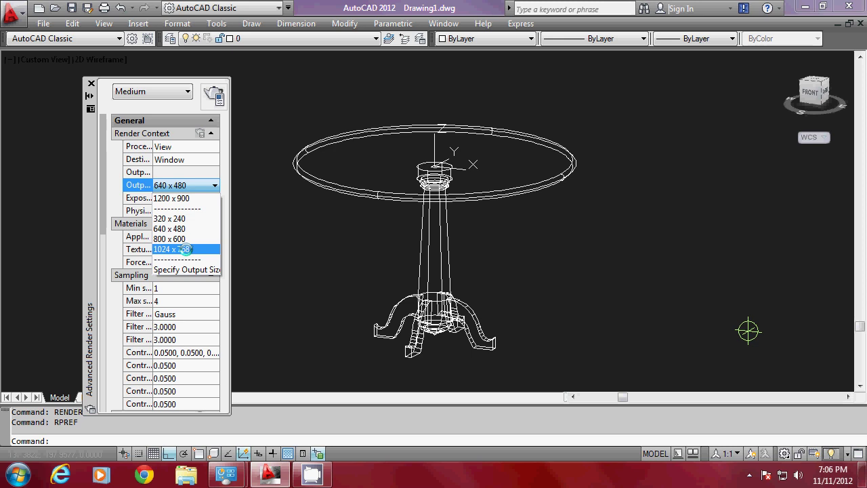
left_click(178, 250)
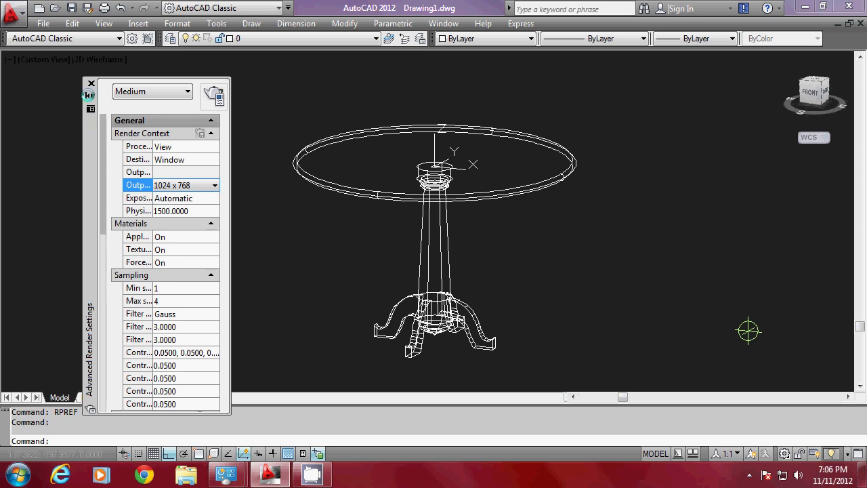
left_click(90, 83)
Render the table from the lower viewpoint at the new output size and close the finished render
type("RENDER")
key("Return")
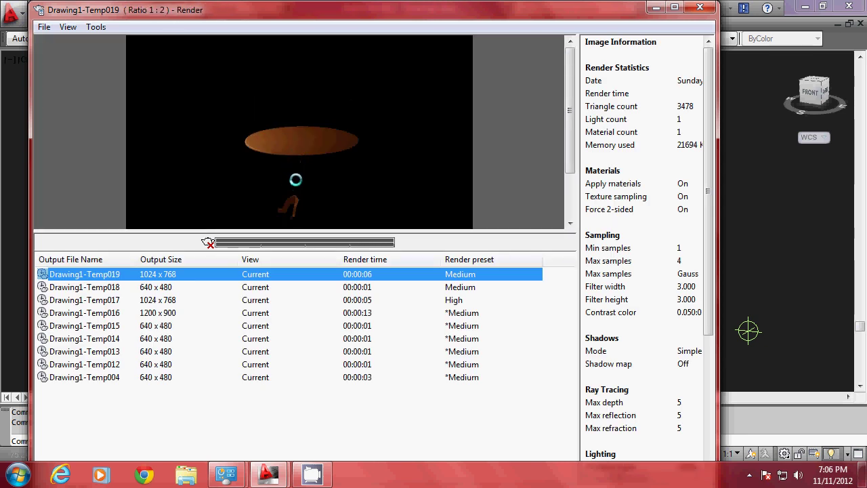
left_click(700, 7)
key("Escape")
key("Escape")
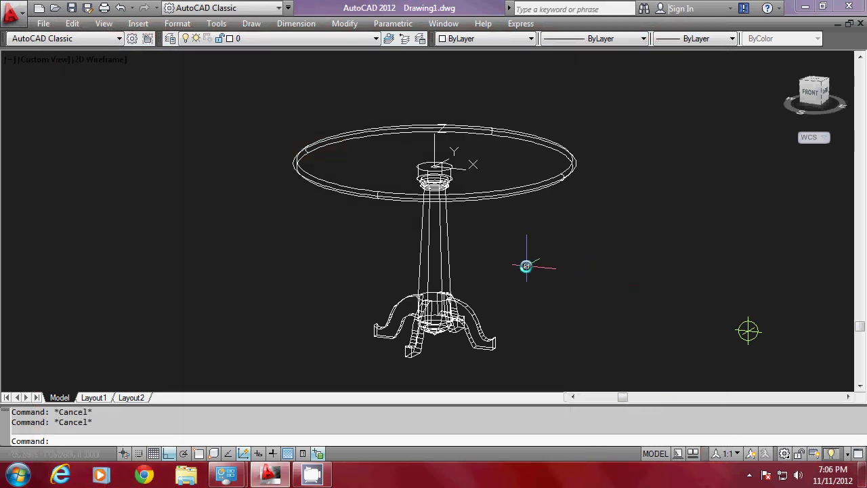
Render a cropped region enclosing the whole table directly in the viewport, and regenerate the drawing
type("RENDERCROP")
key("Return")
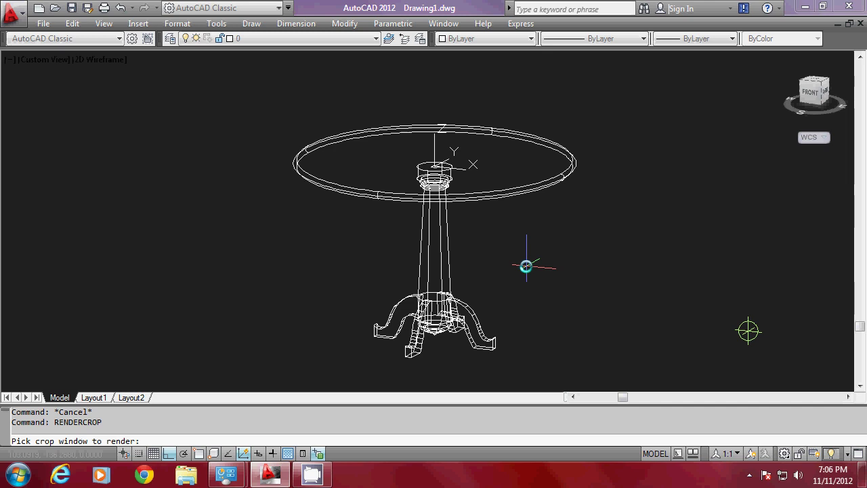
left_click(252, 101)
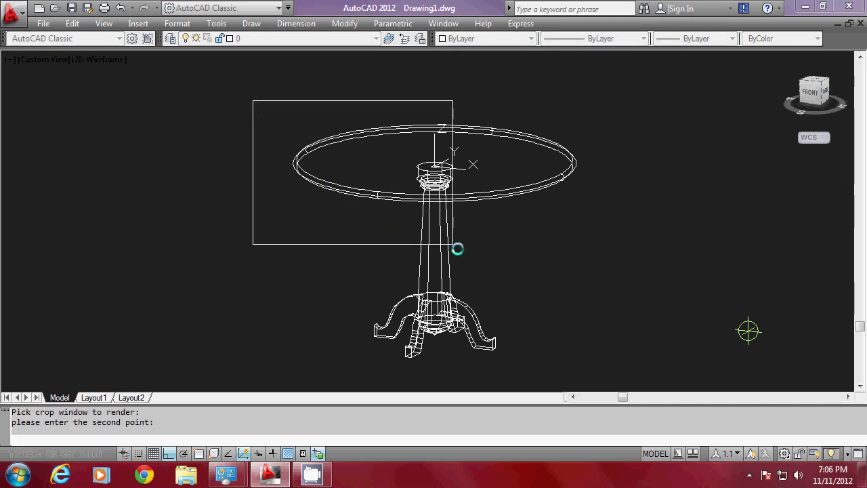
left_click(603, 372)
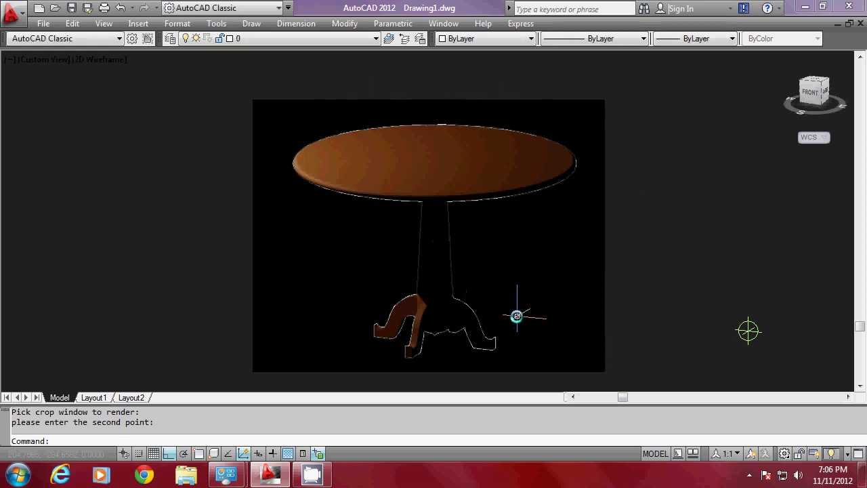
type("RE")
key("Return")
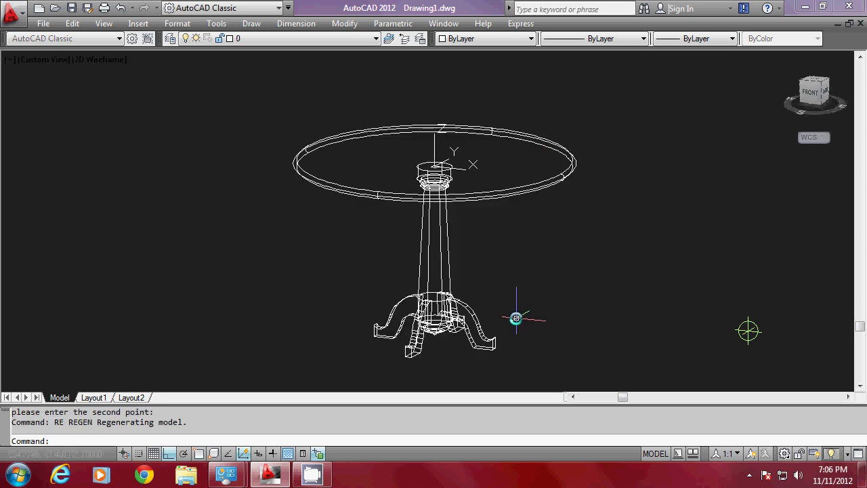
Apply the Realistic visual style to the table's viewport
scroll(505, 310, "up", 2)
scroll(498, 305, "down", 2)
scroll(497, 304, "up", 2)
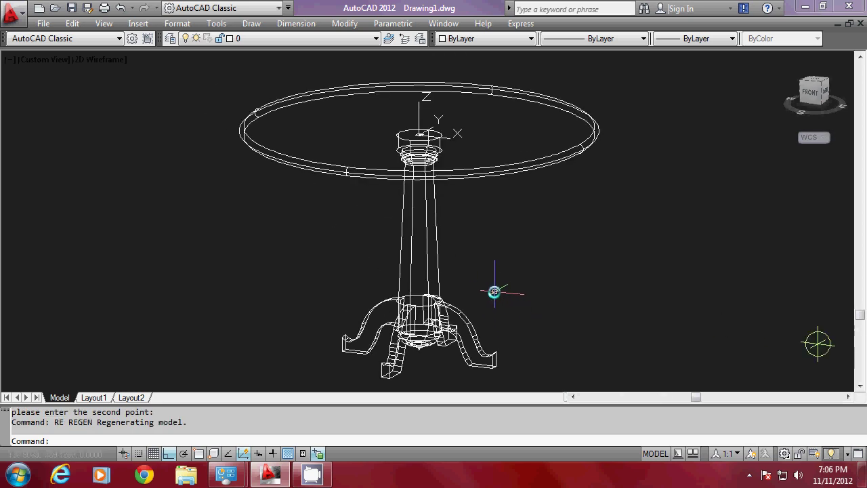
left_click(104, 23)
mouse_move(180, 317)
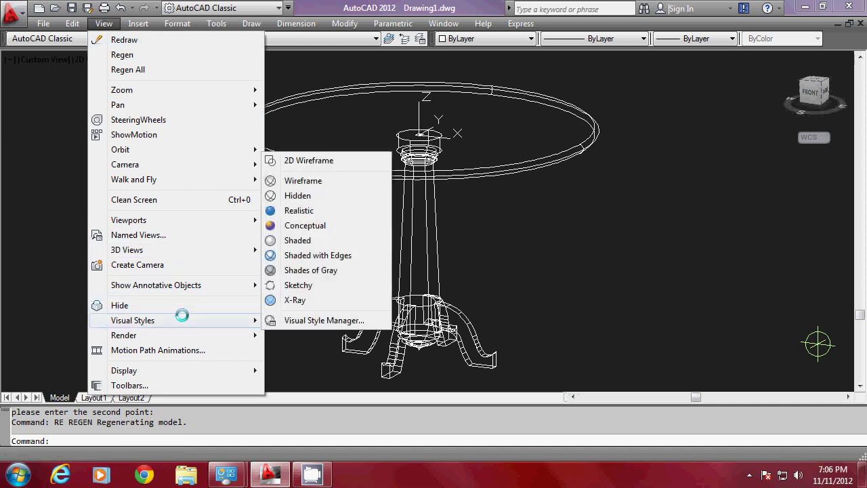
left_click(301, 210)
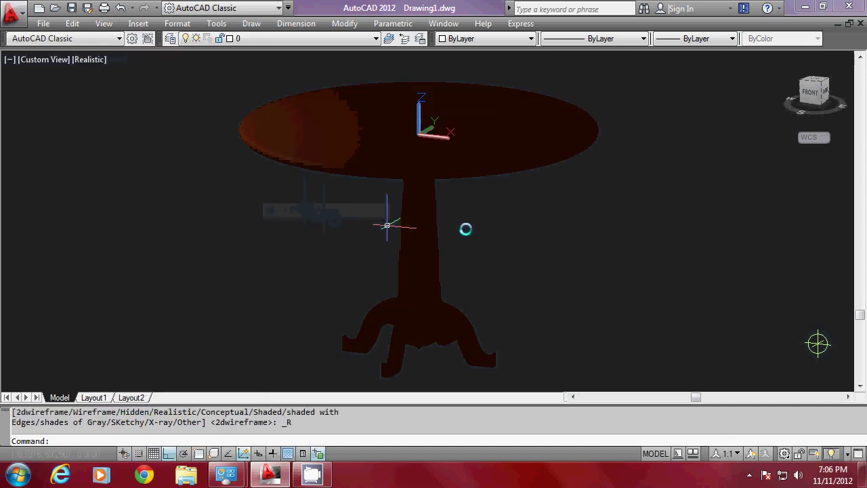
Orbit the realistic table to a slightly higher corner view between front and right, and exit the orbit command
type("ORBIT")
key("Return")
left_click_drag(450, 256, 420, 267)
right_click(542, 197)
left_click(583, 204)
left_click_drag(613, 238, 581, 280)
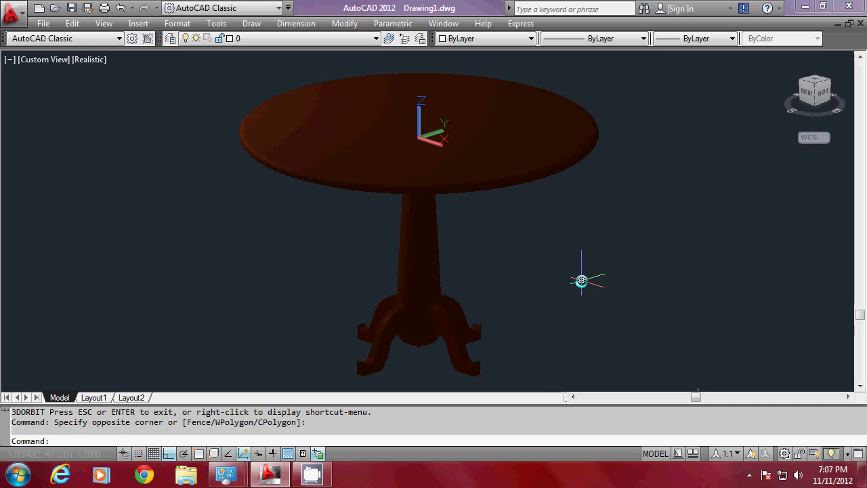